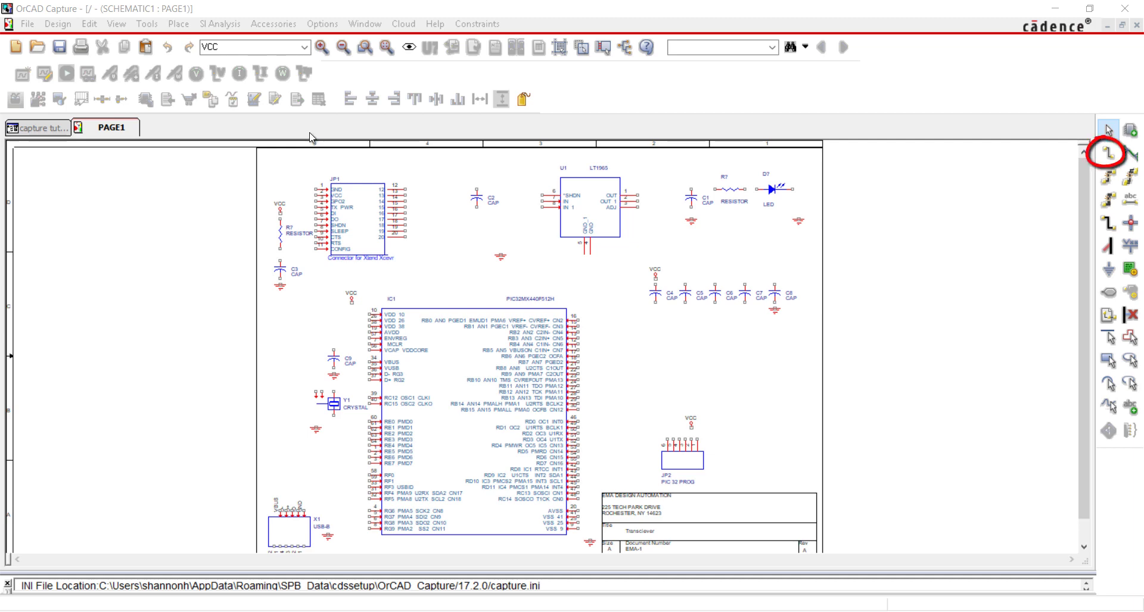
# Step: Wire the ground symbol beside the LED to its cathode, and the LED's other pin to the adjacent resistor
pyautogui.click(178, 24)
pyautogui.click(197, 115)
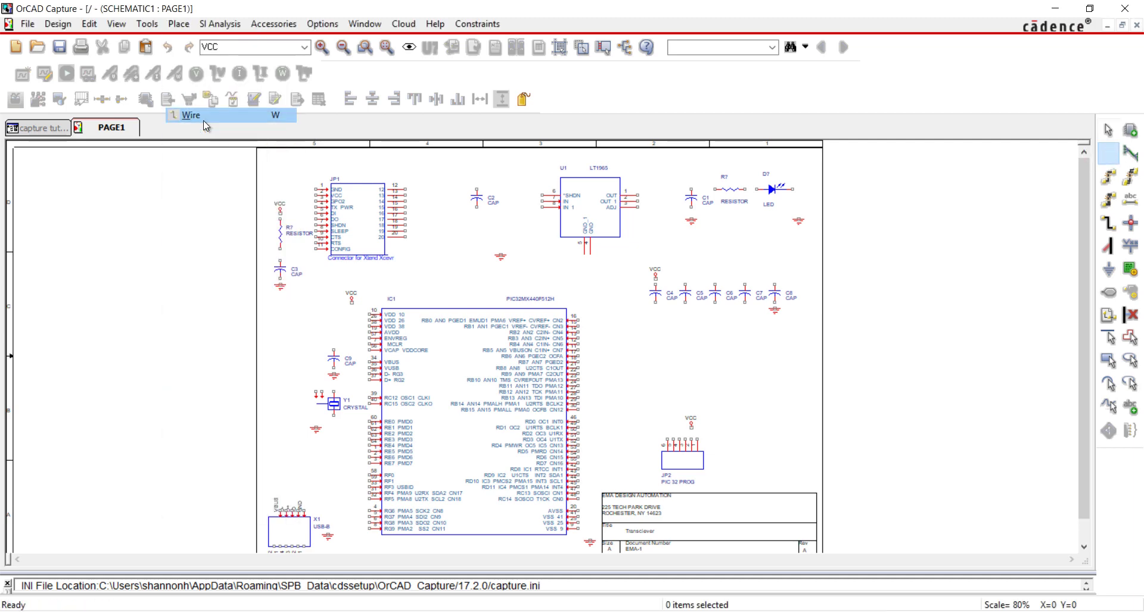
pyautogui.click(798, 220)
pyautogui.click(798, 190)
pyautogui.click(792, 190)
pyautogui.click(763, 189)
pyautogui.click(742, 189)
# Step: Wire the LED resistor through C1 to U1's OUT and ADJ pins, and connect C1's lower pin to ground
pyautogui.click(714, 190)
pyautogui.click(637, 208)
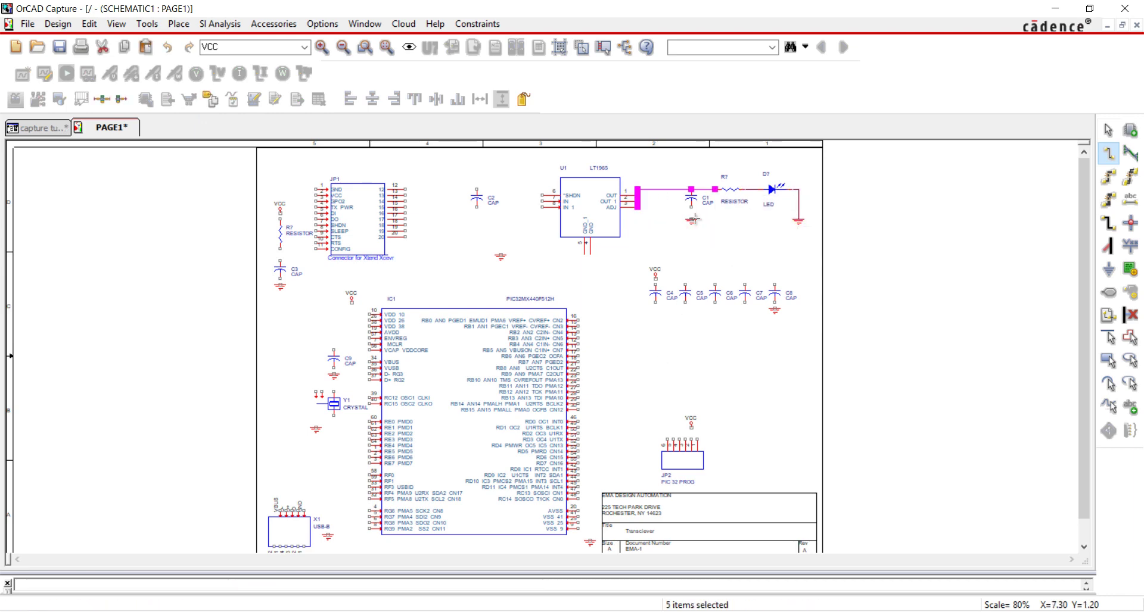
pyautogui.click(691, 220)
pyautogui.click(691, 208)
# Step: Wire the upper pins of capacitors C4 to C8 to VCC and their lower pins to ground
pyautogui.moveTo(656, 279); pyautogui.dragTo(774, 284)
pyautogui.moveTo(656, 303); pyautogui.dragTo(774, 309)
pyautogui.click(774, 309)
# Step: Wire C2's lower pin through the ground symbol to U1's GND pins
pyautogui.click(476, 207)
pyautogui.click(476, 255)
pyautogui.click(590, 255)
# Step: Wire U1's SHDN and IN pins to C2's upper pin and on to JP1's VCC pin
pyautogui.moveTo(540, 207); pyautogui.dragTo(476, 189)
pyautogui.click(477, 188)
pyautogui.click(316, 195)
# Step: Wire the resistor beside JP1 to VCC, JP1's CONFIG pin and C3, and connect C3 to ground
pyautogui.click(280, 213)
pyautogui.click(280, 219)
pyautogui.click(280, 249)
pyautogui.click(315, 249)
pyautogui.click(280, 249)
pyautogui.click(281, 284)
pyautogui.click(280, 278)
pyautogui.click(280, 255)
pyautogui.click(280, 253)
# Step: Wire crystal Y1's extra pins to ground and its two terminals to IC1's OSC1 and OSC2 pins
pyautogui.click(316, 428)
pyautogui.click(322, 392)
pyautogui.click(333, 392)
pyautogui.click(357, 392)
pyautogui.click(369, 398)
pyautogui.click(333, 416)
pyautogui.click(357, 416)
pyautogui.click(370, 404)
# Step: Wire C9 between its ground symbol and IC1's VCAP VDDCORE pin
pyautogui.click(333, 374)
pyautogui.click(334, 369)
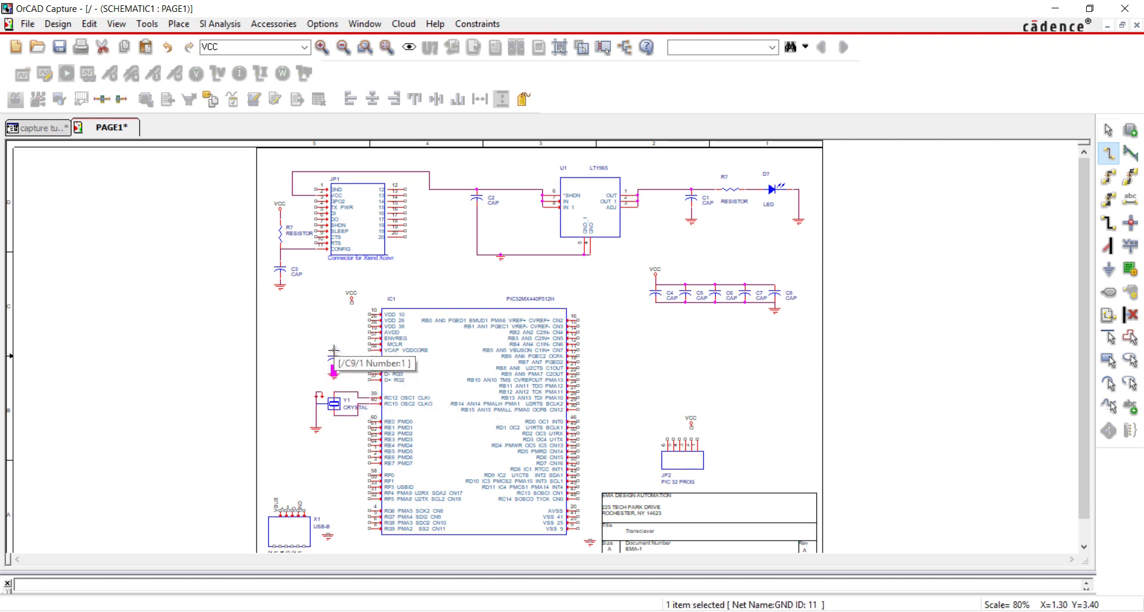
pyautogui.click(333, 350)
pyautogui.click(370, 351)
# Step: Wire X1's GND pin and IC1's AVSS and VSS pins to their nearby ground symbols
pyautogui.click(304, 511)
pyautogui.click(327, 535)
pyautogui.click(578, 510)
pyautogui.click(590, 541)
pyautogui.click(577, 517)
pyautogui.click(590, 517)
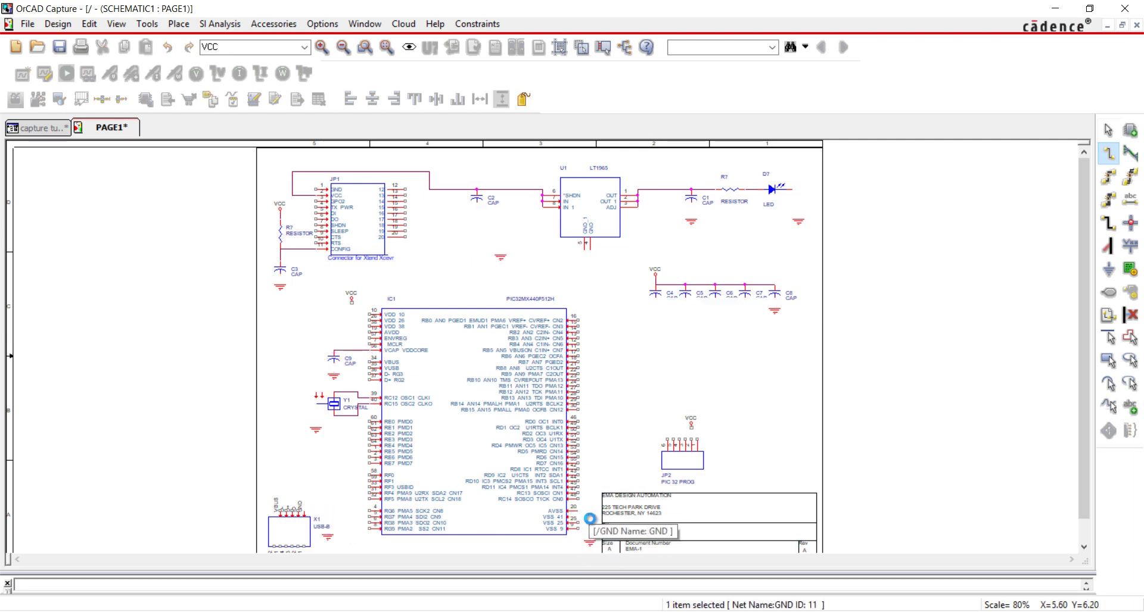
# Step: Wire the VCC symbol above IC1 to its VUSB pin, and repeat branch wires to its VDD and AVDD pins
pyautogui.click(351, 302)
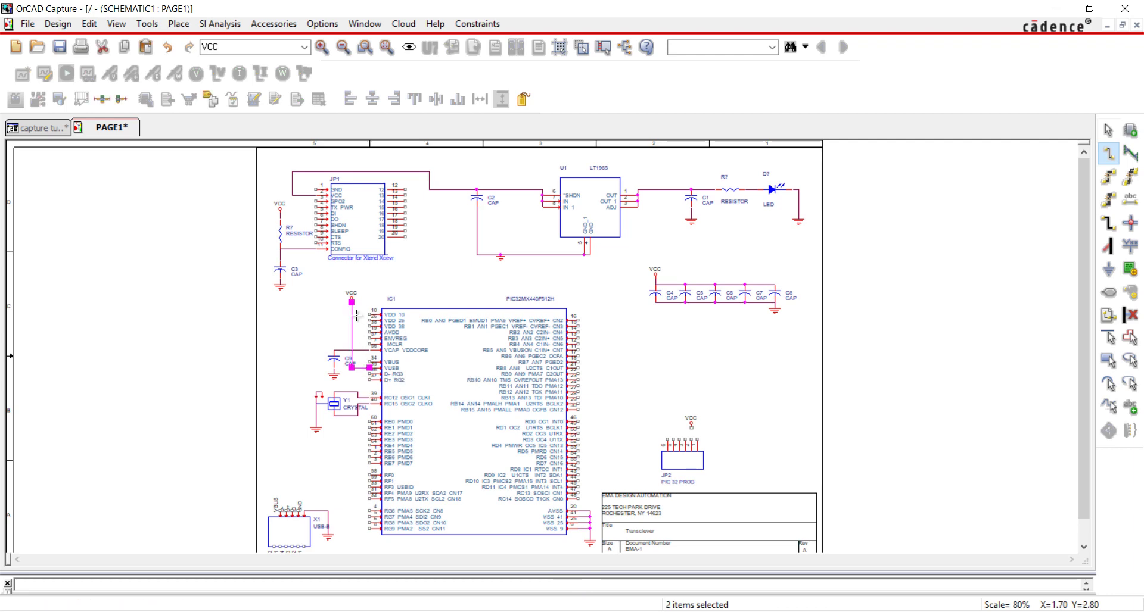
pyautogui.click(369, 314)
pyautogui.press('F4')
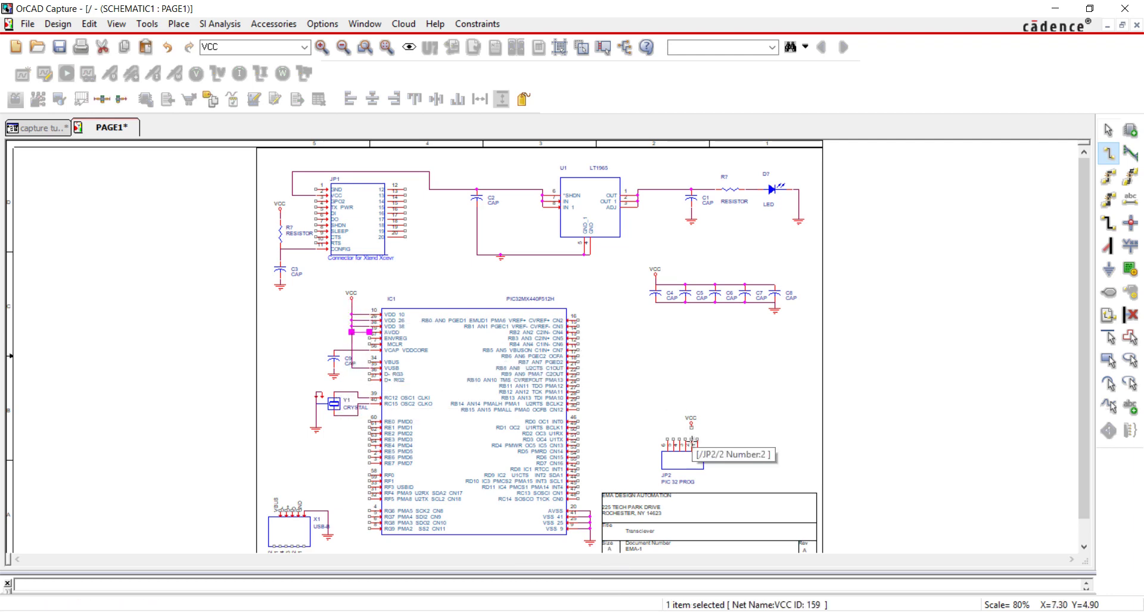
# Step: Wire JP2's pin 2 to VCC and add short wire stubs to its pins 1 and 3
pyautogui.click(691, 427)
pyautogui.click(691, 439)
pyautogui.click(697, 428)
pyautogui.click(697, 439)
pyautogui.click(685, 427)
pyautogui.click(685, 439)
# Step: Add short wire stubs to JP1's GND pin and IC1's MCLR pin
pyautogui.click(298, 188)
pyautogui.click(316, 189)
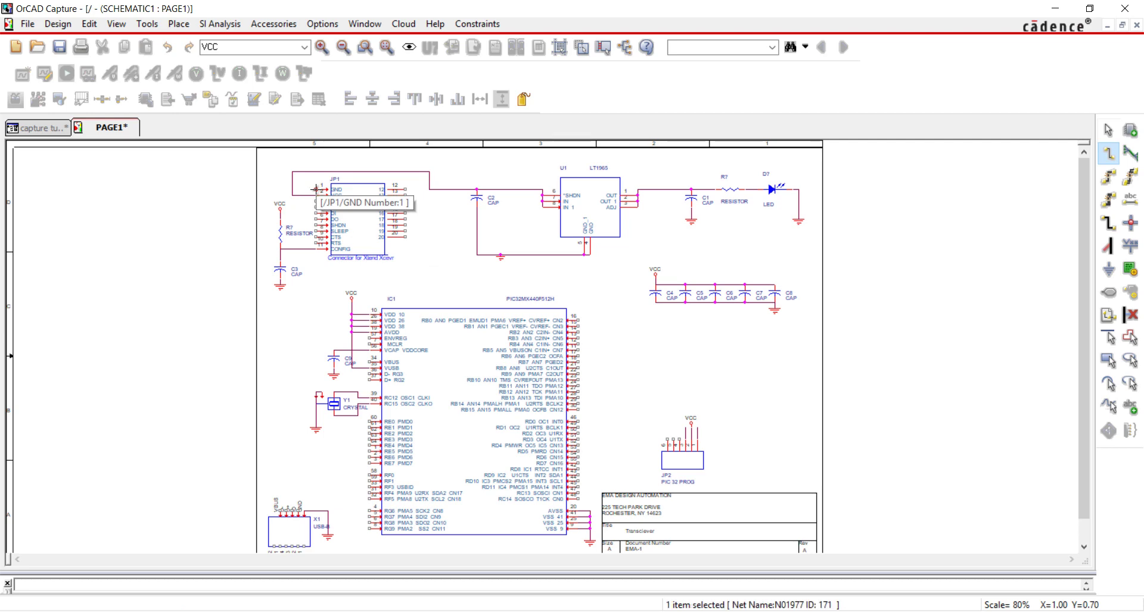
pyautogui.click(356, 343)
pyautogui.click(373, 344)
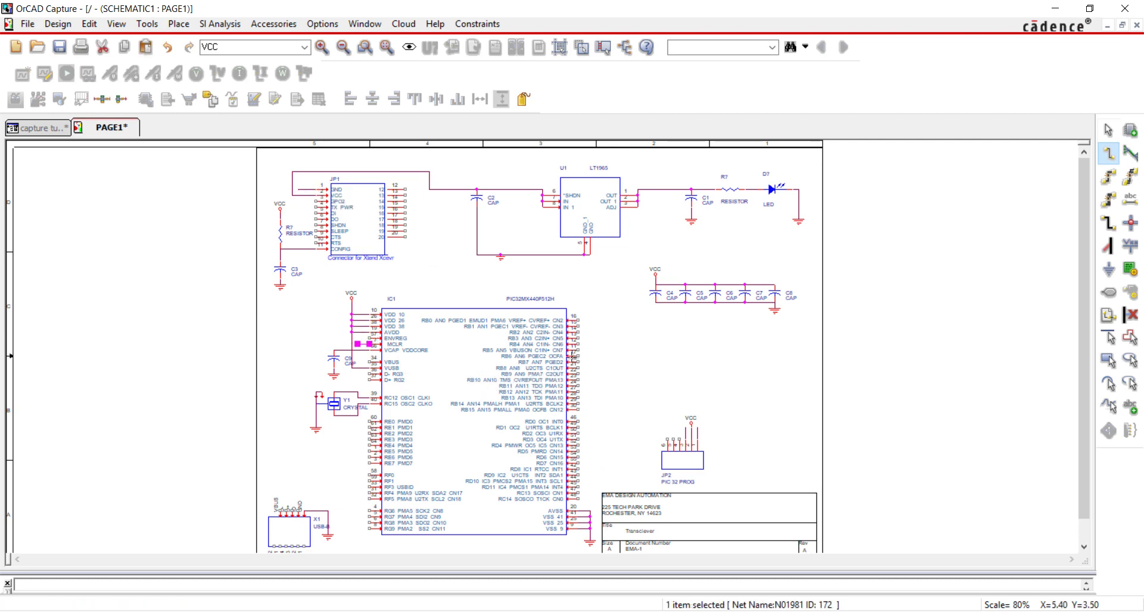
# Step: Repeat the short wire stub on JP1's signal pins from DI down to RTS, and end wiring
pyautogui.press('F4')
pyautogui.press('F4')
pyautogui.press('F4')
pyautogui.press('F4')
pyautogui.press('F4')
pyautogui.press('F4')
pyautogui.rightClick(312, 309)
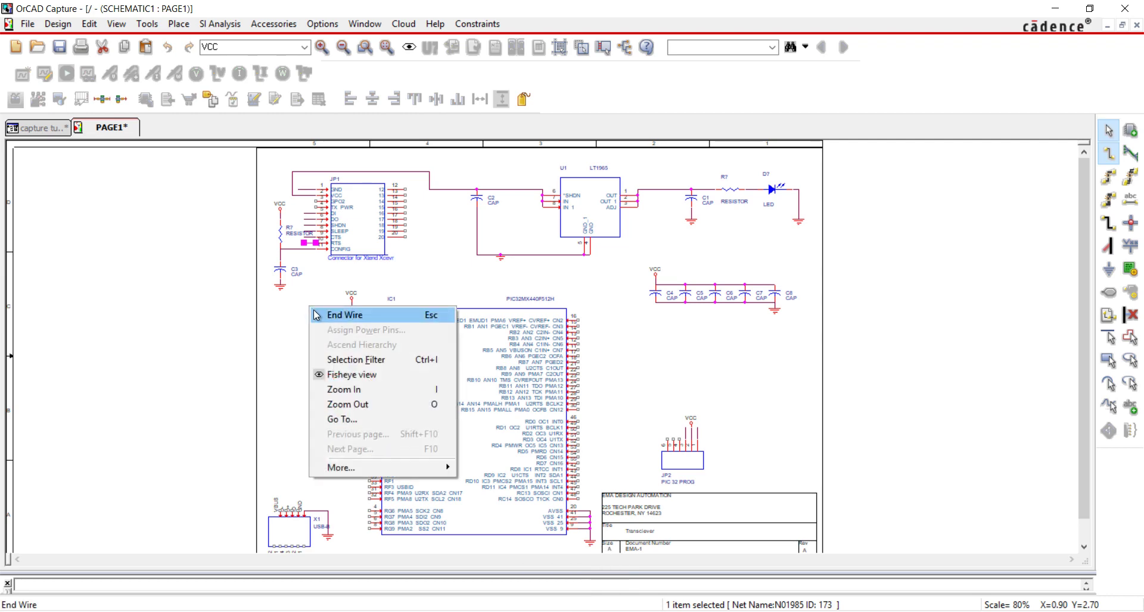
pyautogui.click(316, 315)
pyautogui.click(311, 265)
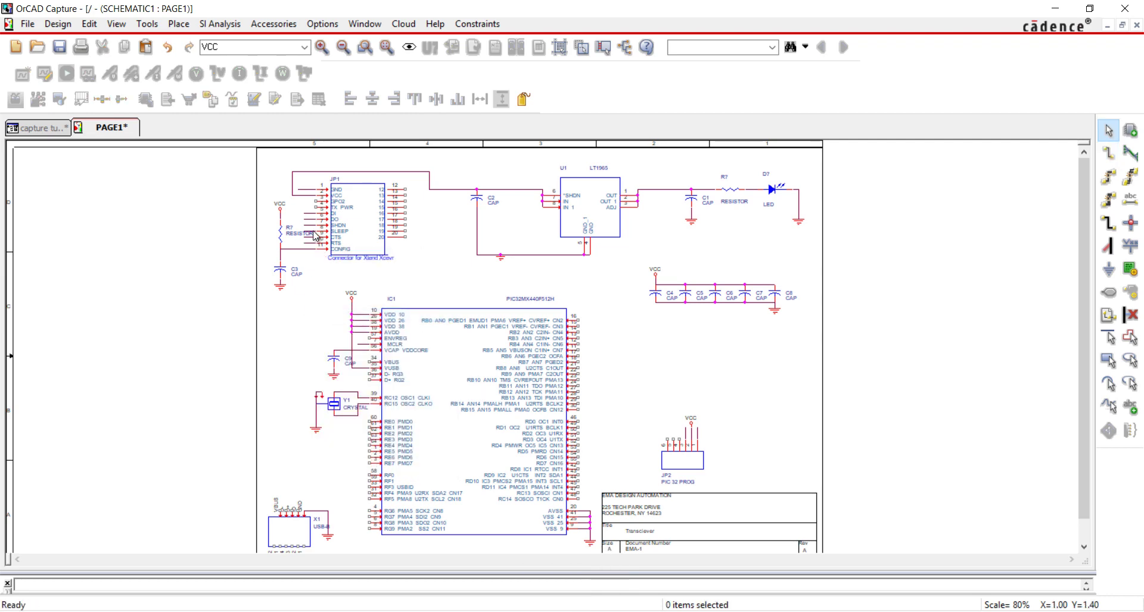
pyautogui.click(315, 236)
pyautogui.click(351, 275)
# Step: Move the whole U1 regulator circuit up slightly and straighten the supply wire between JP1 and C2
pyautogui.moveTo(465, 154); pyautogui.dragTo(805, 269)
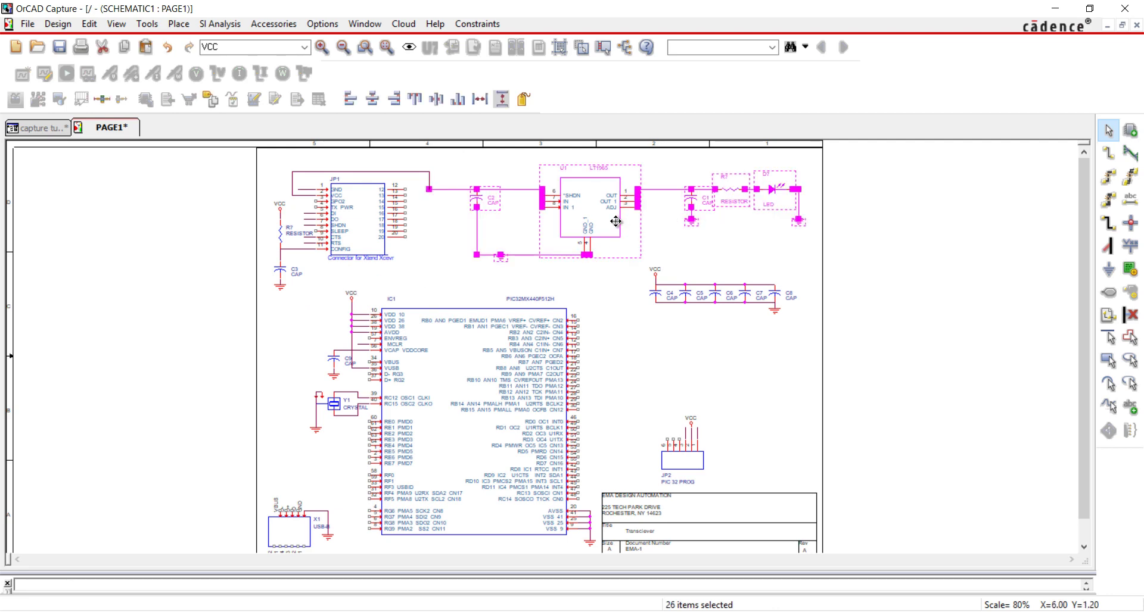
pyautogui.moveTo(617, 213); pyautogui.dragTo(614, 205)
pyautogui.click(673, 234)
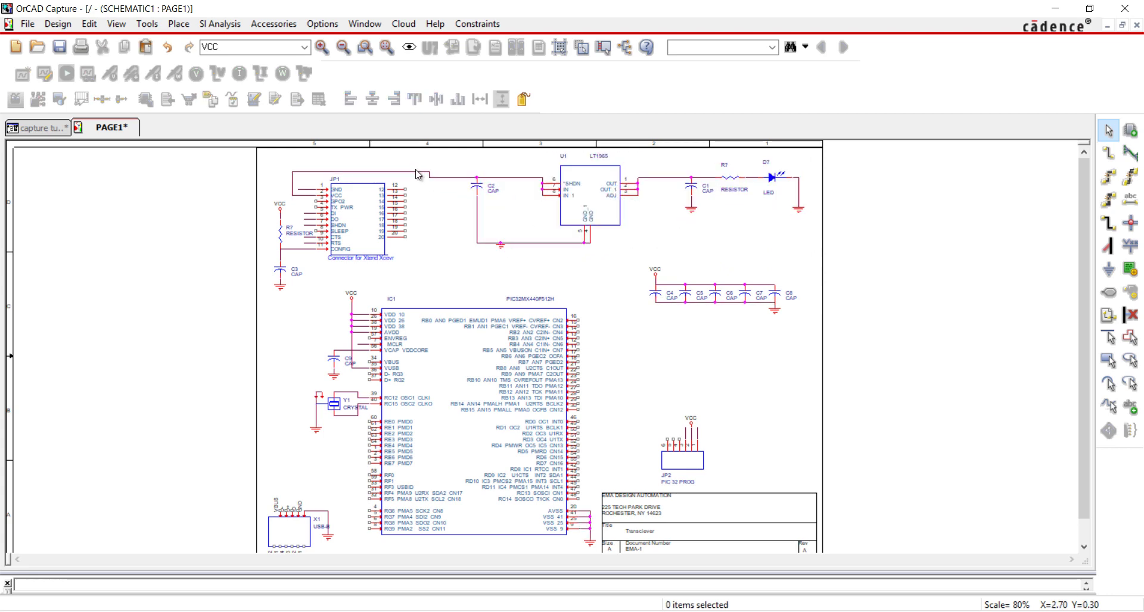
pyautogui.moveTo(415, 172); pyautogui.dragTo(416, 181)
pyautogui.click(442, 244)
# Step: Move the ground symbol between C2 and U1 down so it hangs just below its wire
pyautogui.moveTo(500, 246); pyautogui.dragTo(500, 251)
pyautogui.click(488, 243)
pyautogui.click(554, 261)
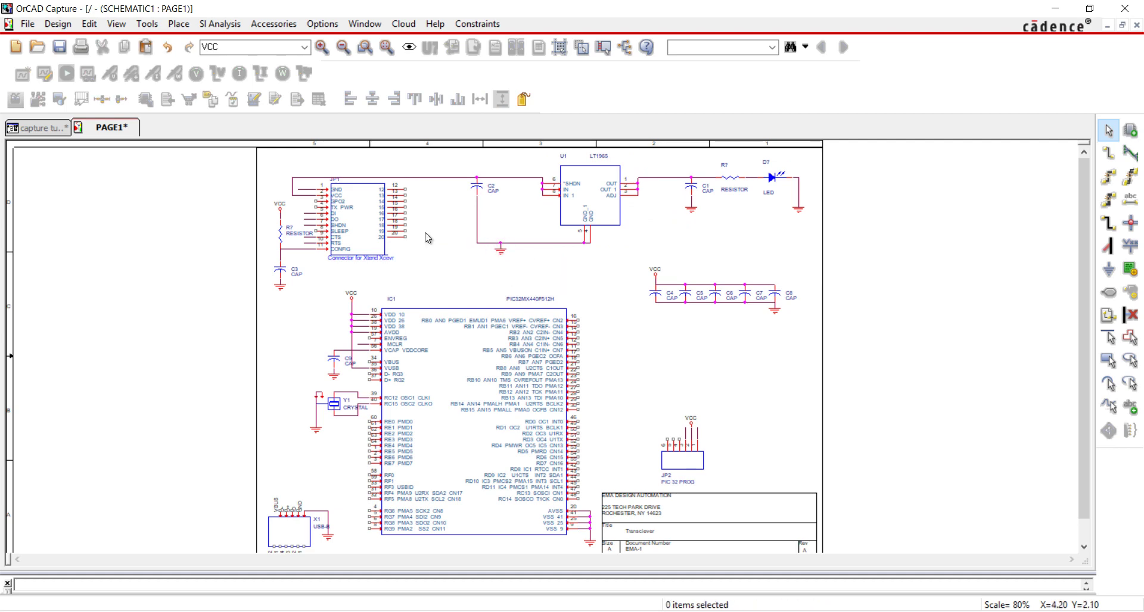
# Step: Draw a vertical bus beside JP1's wire stubs, running down to just above connector X1
pyautogui.click(178, 23)
pyautogui.click(200, 145)
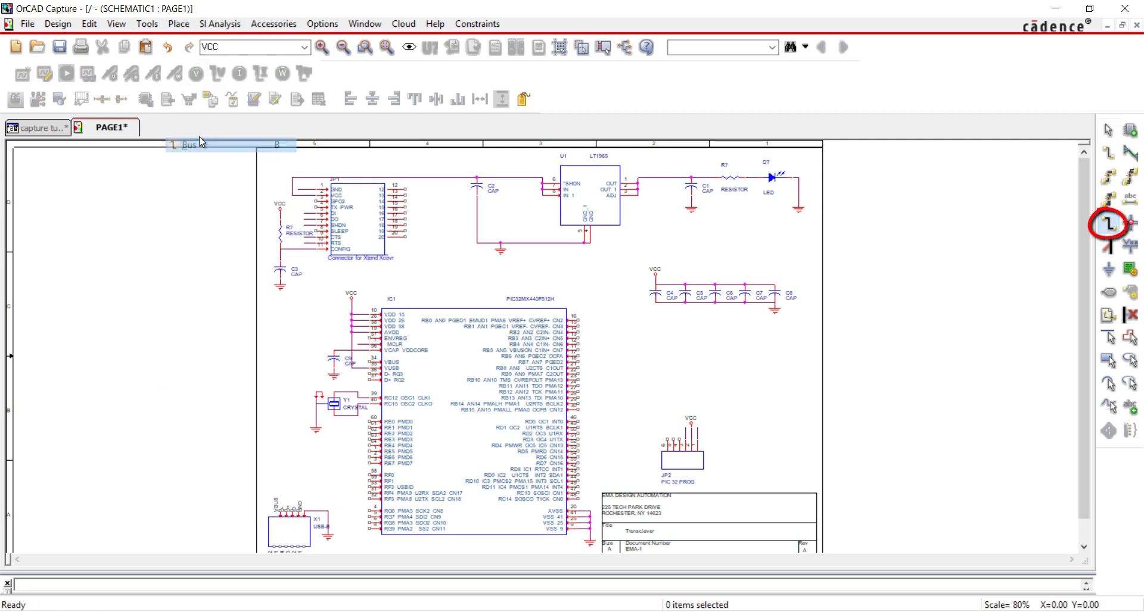
pyautogui.click(298, 209)
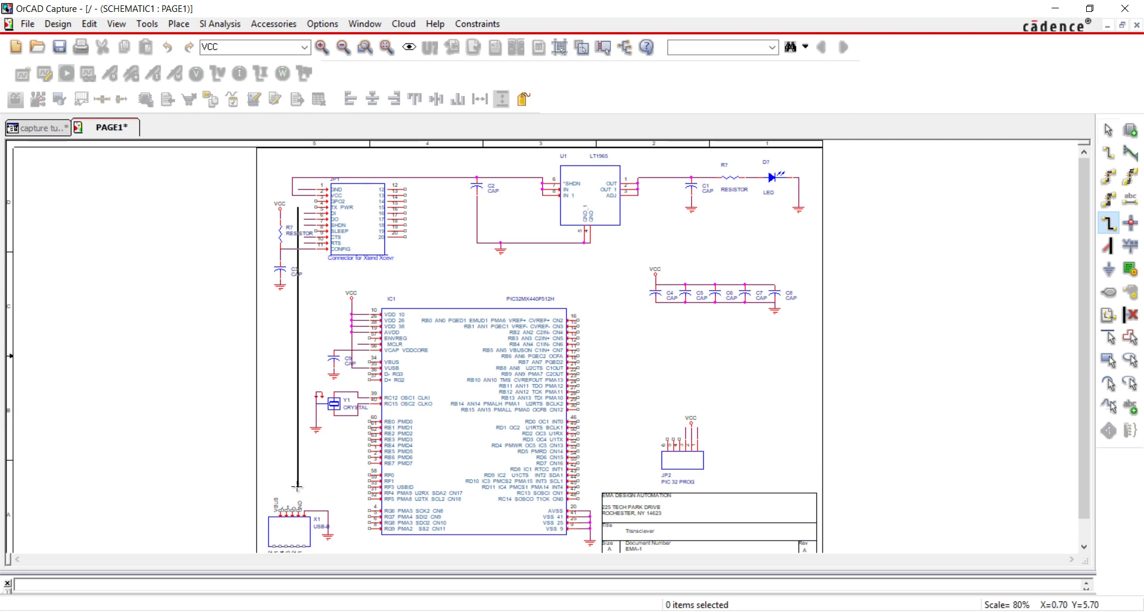
pyautogui.doubleClick(297, 487)
pyautogui.press('Escape')
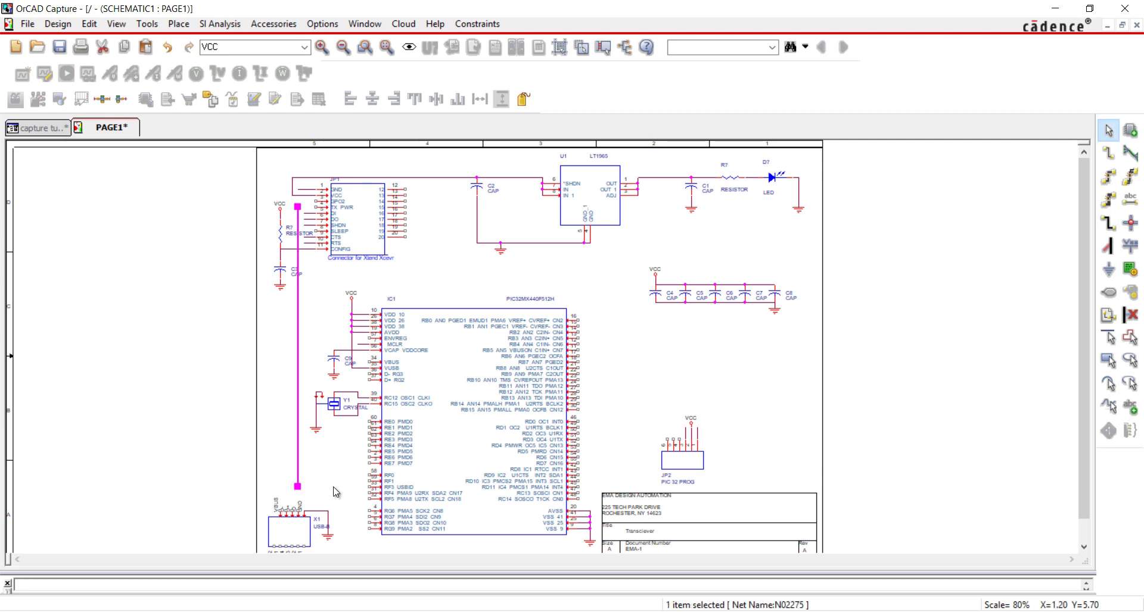
# Step: Place bus entries joining JP1's signal wire stubs, from DI down to RTS, to the vertical bus
pyautogui.click(179, 23)
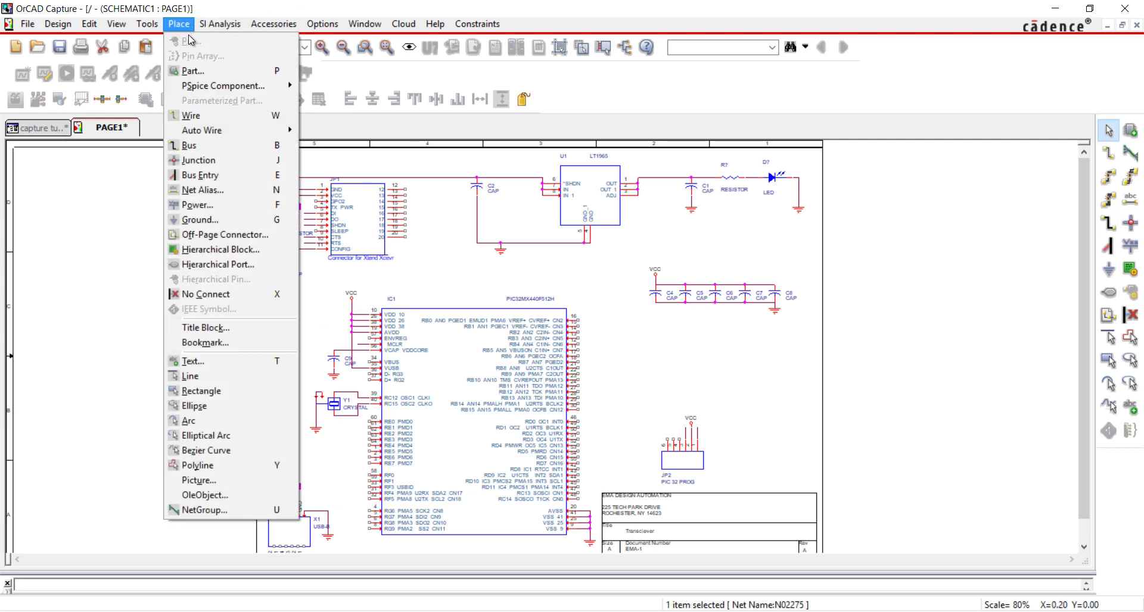
pyautogui.click(236, 176)
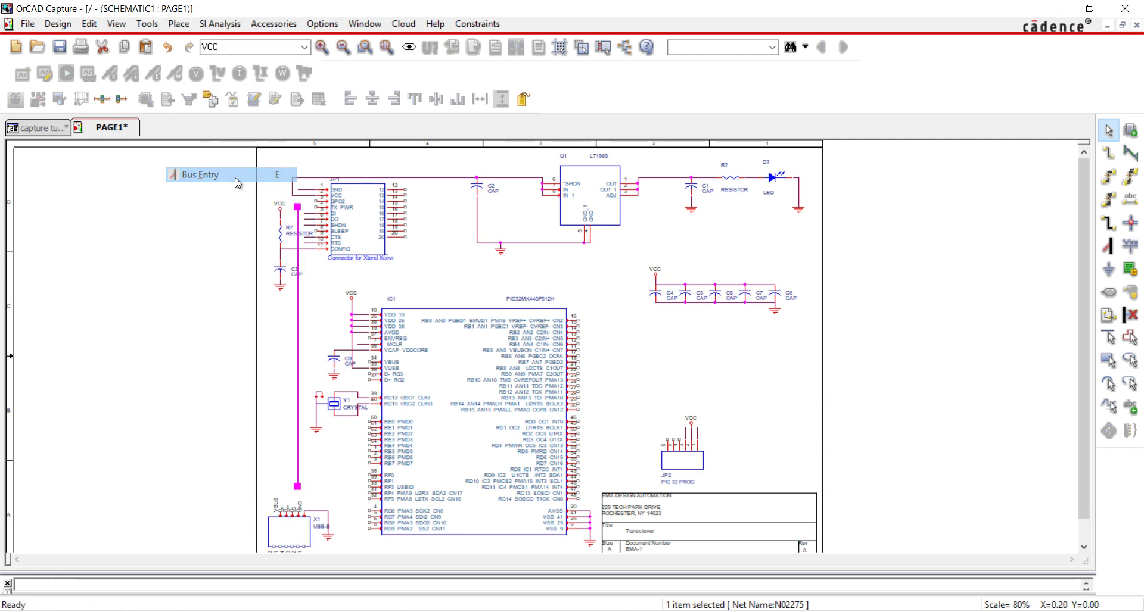
pyautogui.click(304, 219)
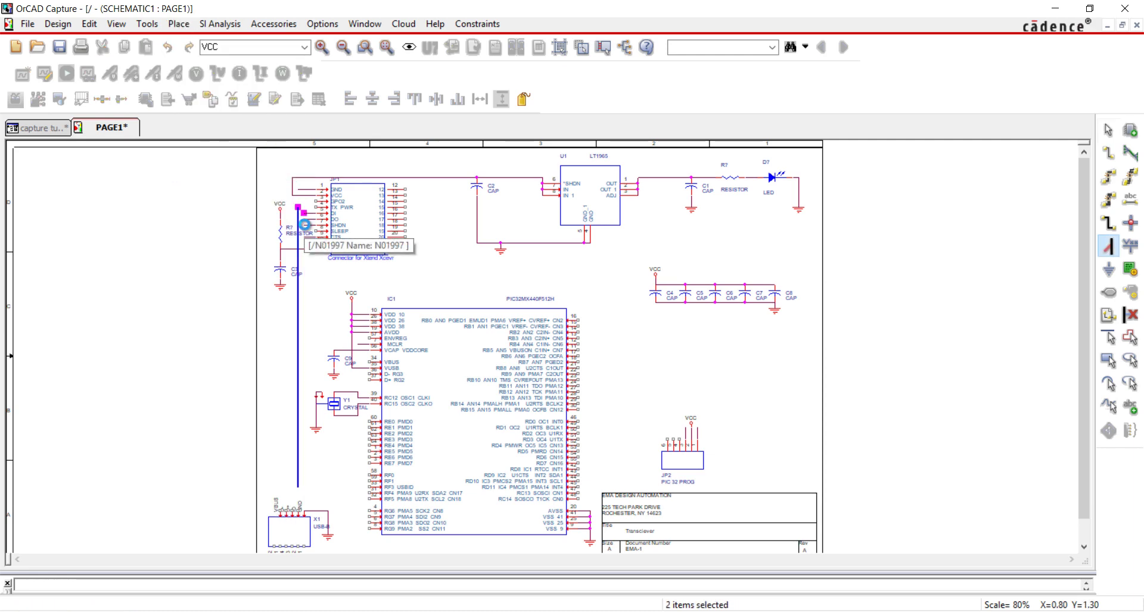
pyautogui.click(304, 226)
pyautogui.click(303, 231)
pyautogui.click(304, 237)
pyautogui.click(304, 243)
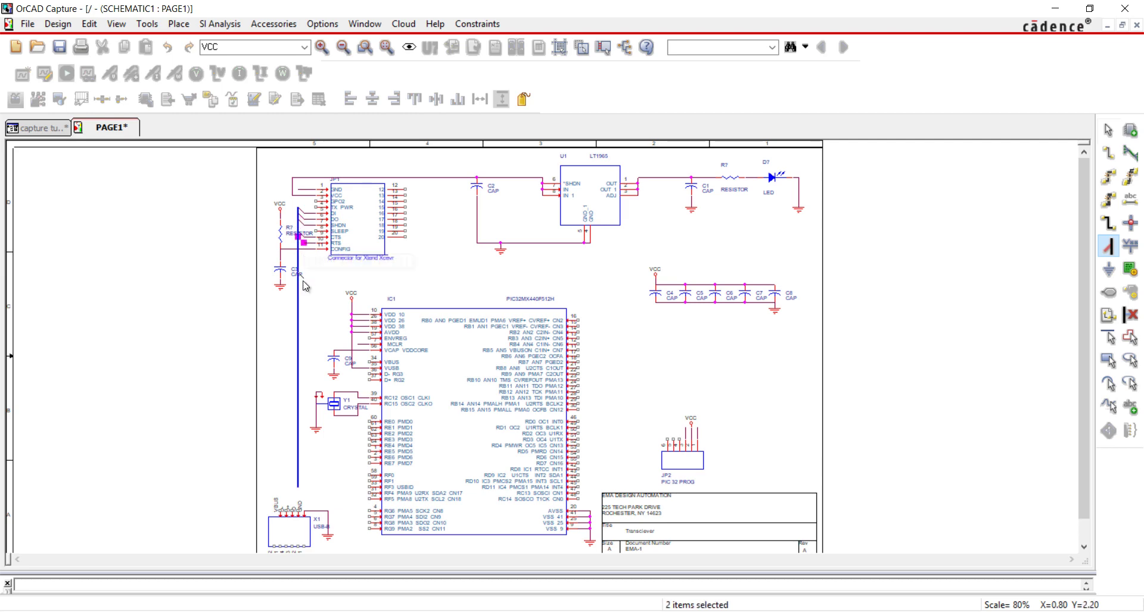
pyautogui.rightClick(311, 291)
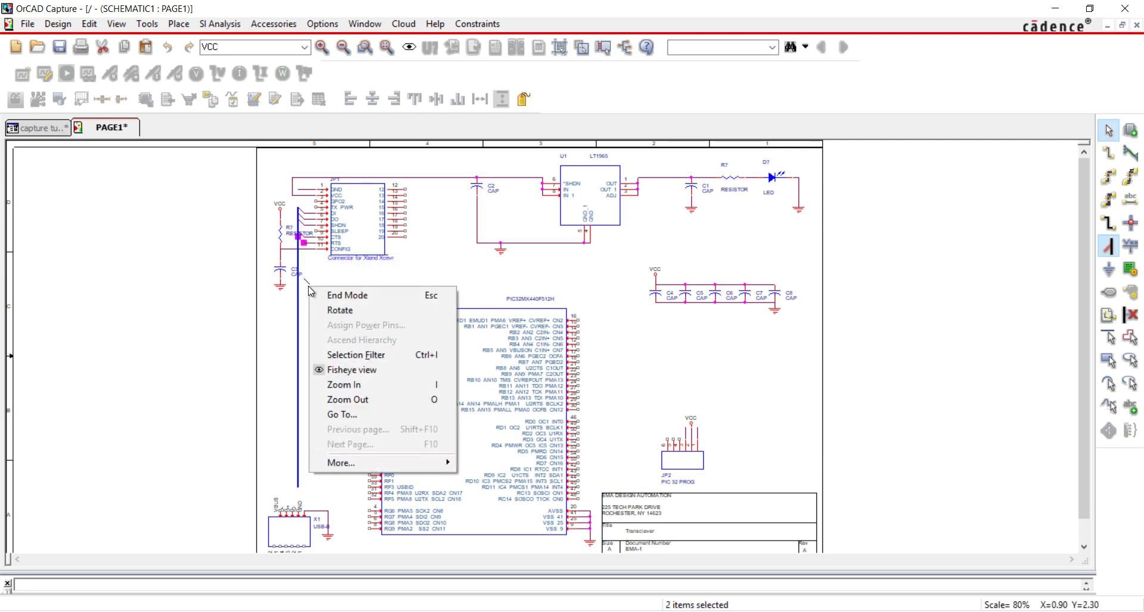
pyautogui.click(331, 296)
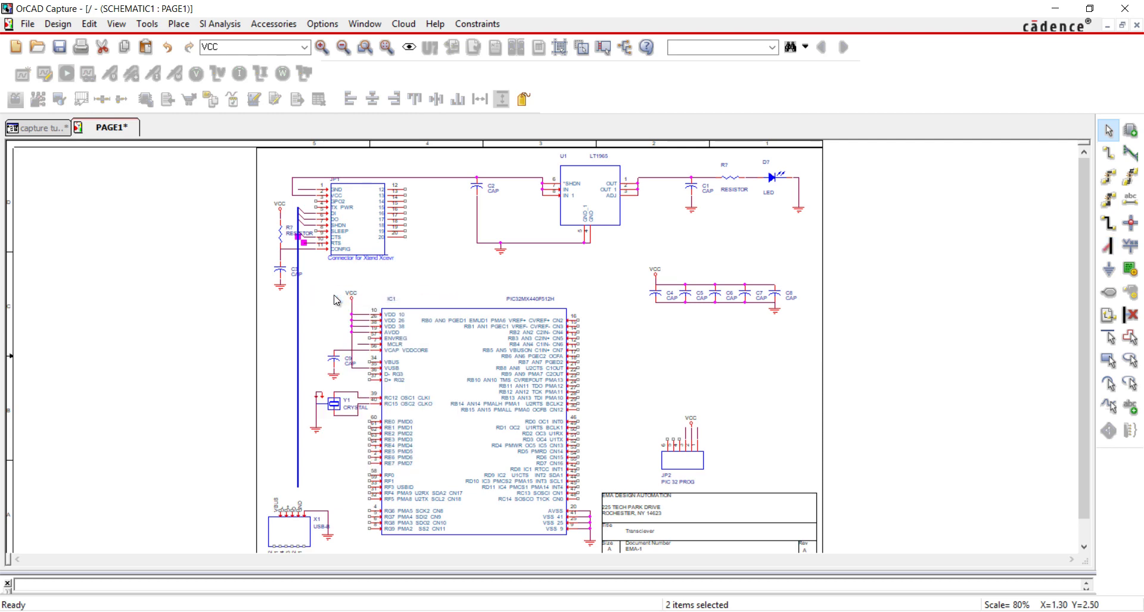
# Step: Auto wire IC1's RF1, RF4 and RF5 pins to the vertical bus, entering SHDN as the net name
pyautogui.scroll(-1, 356, 505)
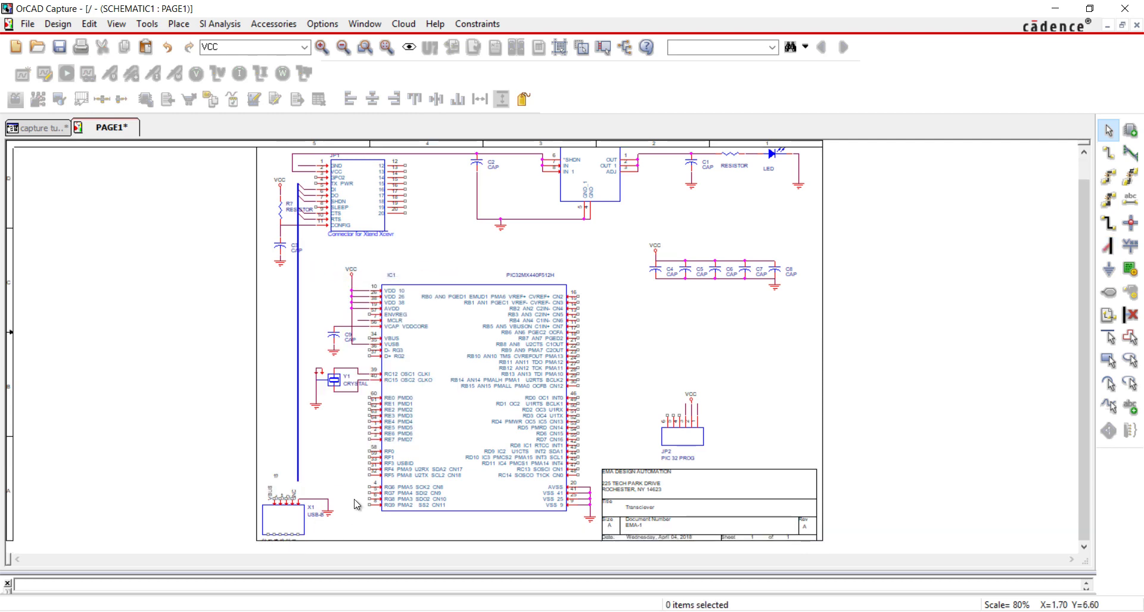
pyautogui.click(179, 24)
pyautogui.moveTo(232, 130)
pyautogui.click(326, 161)
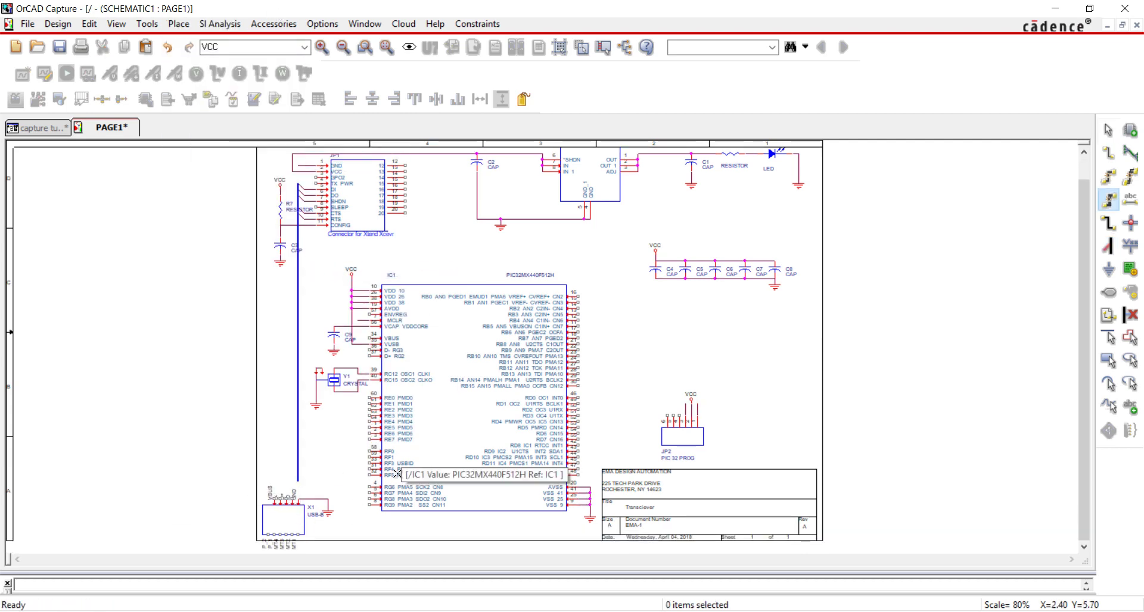
pyautogui.click(367, 457)
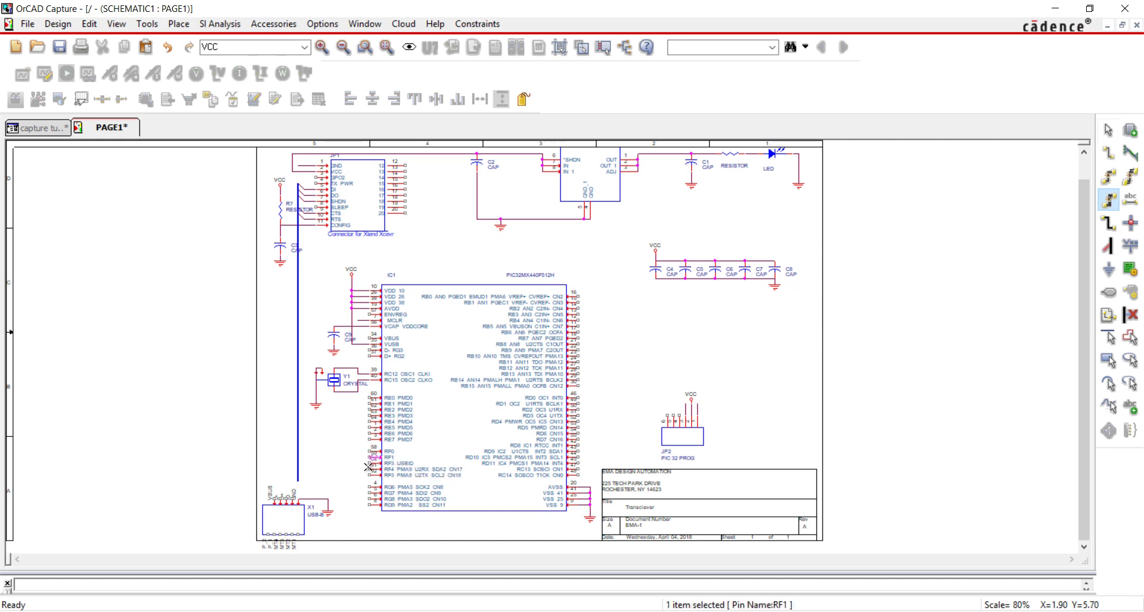
pyautogui.click(370, 477)
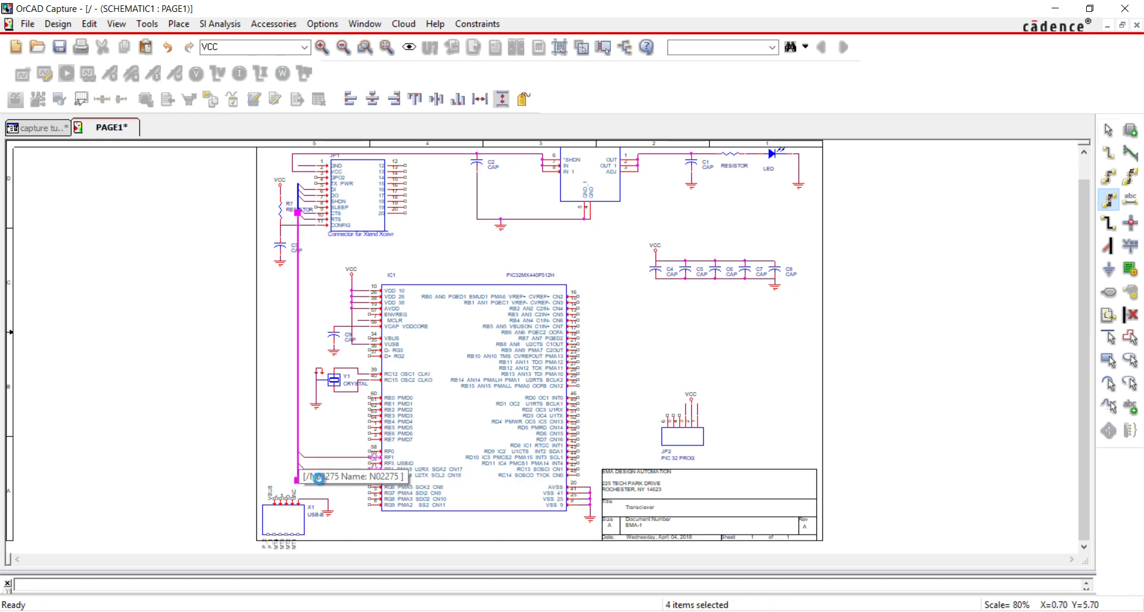
pyautogui.click(299, 464)
pyautogui.write('SHDN')
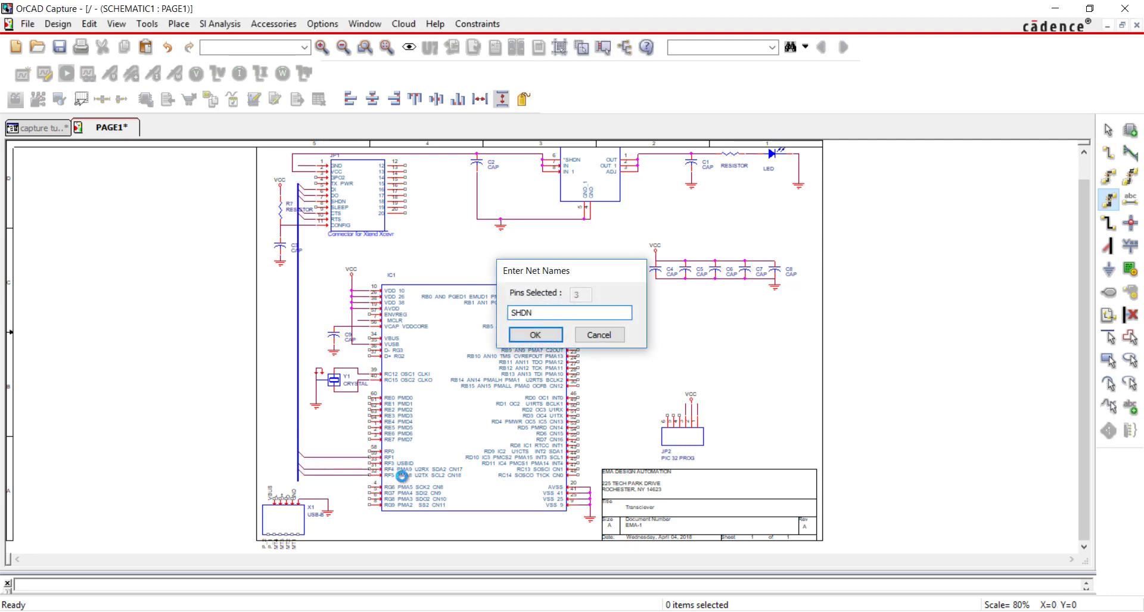
pyautogui.press('Return')
# Step: Draw a second bus running down beside IC1's RB pins, diagonally outward, then horizontally to just above JP2
pyautogui.click(171, 28)
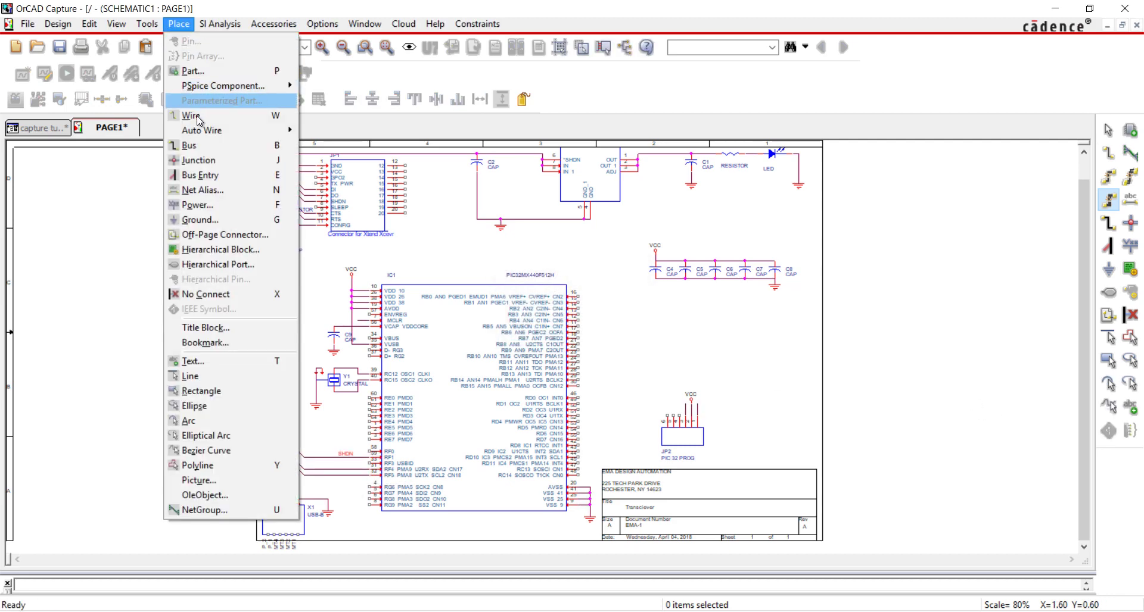
pyautogui.click(196, 145)
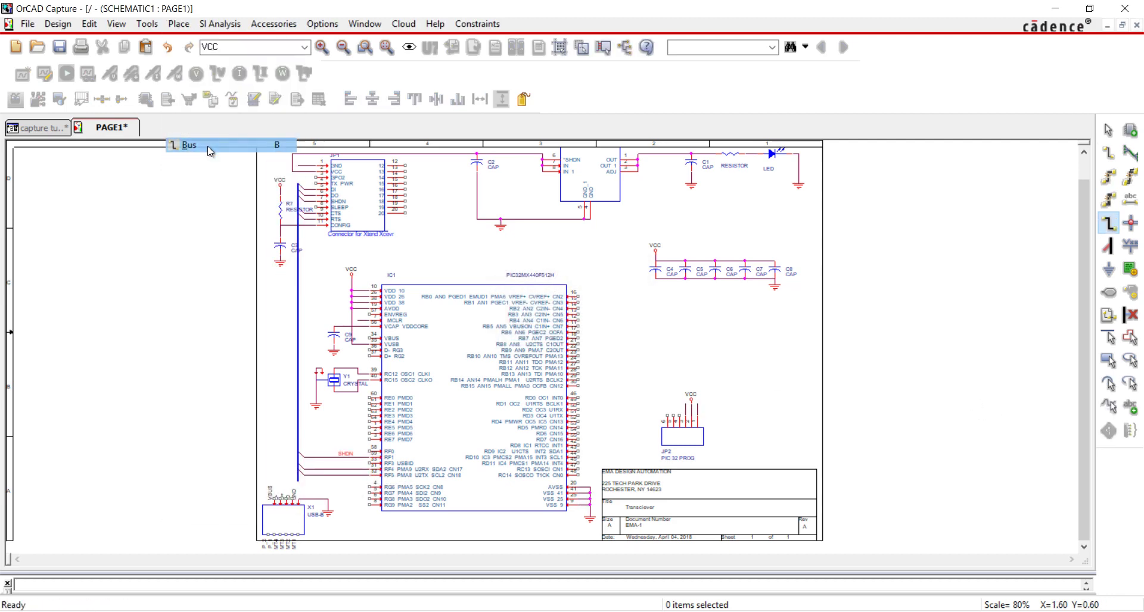
pyautogui.click(615, 326)
pyautogui.doubleClick(614, 373)
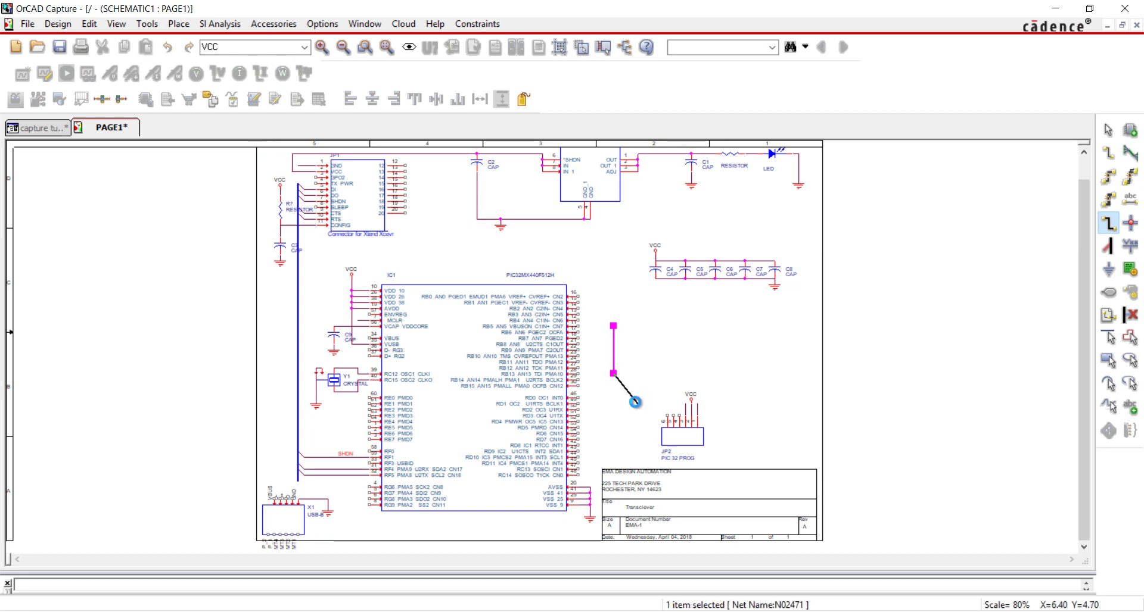
pyautogui.click(637, 404)
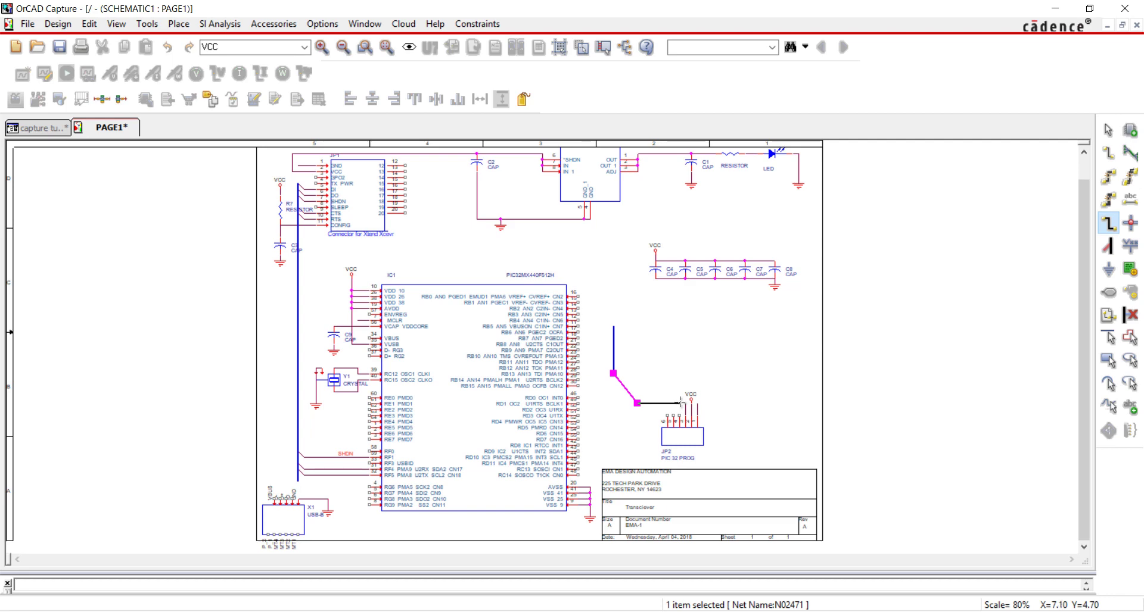
pyautogui.doubleClick(680, 403)
pyautogui.press('Escape')
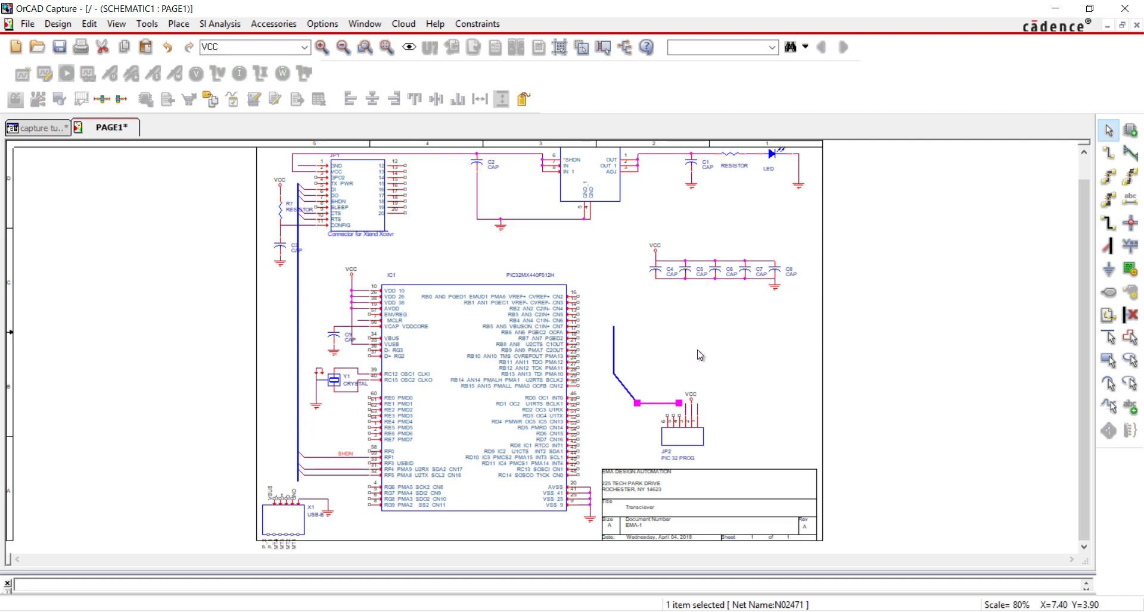
# Step: Move the second bus's horizontal segment up, away from JP2's pins
pyautogui.click(663, 378)
pyautogui.moveTo(661, 404); pyautogui.dragTo(656, 385)
pyautogui.click(755, 438)
# Step: Auto wire IC1's RB6 and RB7 pins to the second bus, entering PROG[0-1] as the net names
pyautogui.click(179, 24)
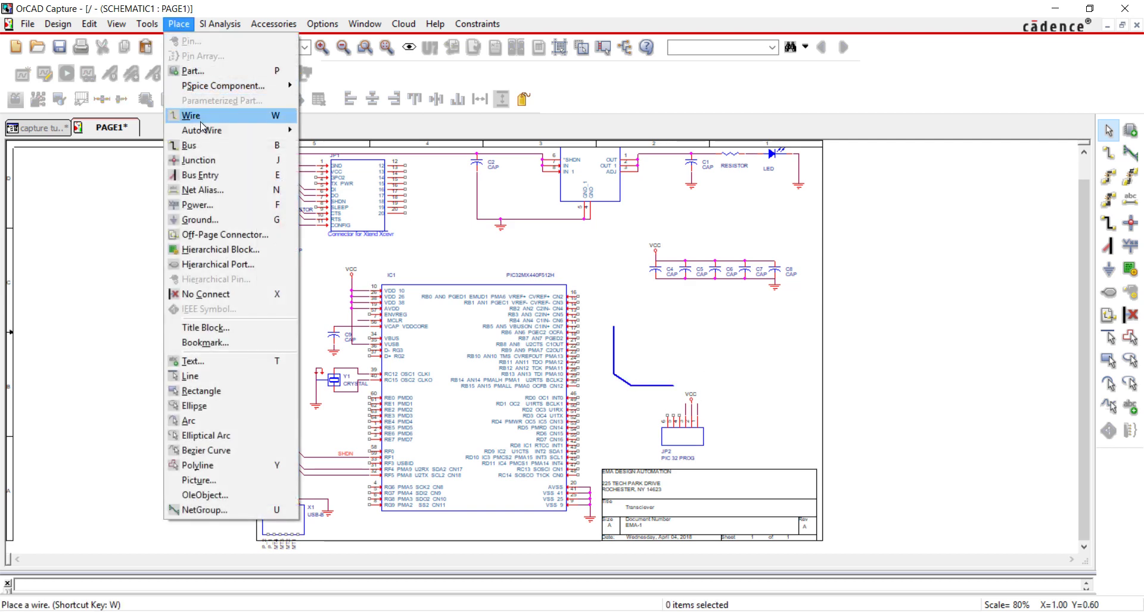
pyautogui.moveTo(208, 131)
pyautogui.click(305, 161)
pyautogui.click(577, 332)
pyautogui.click(581, 339)
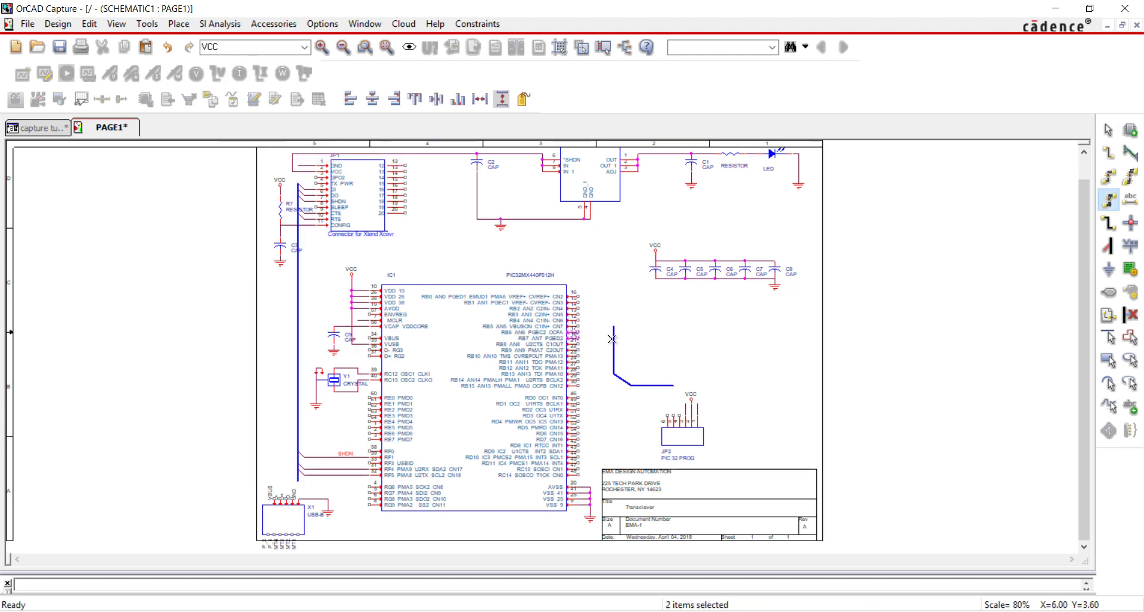
pyautogui.click(612, 339)
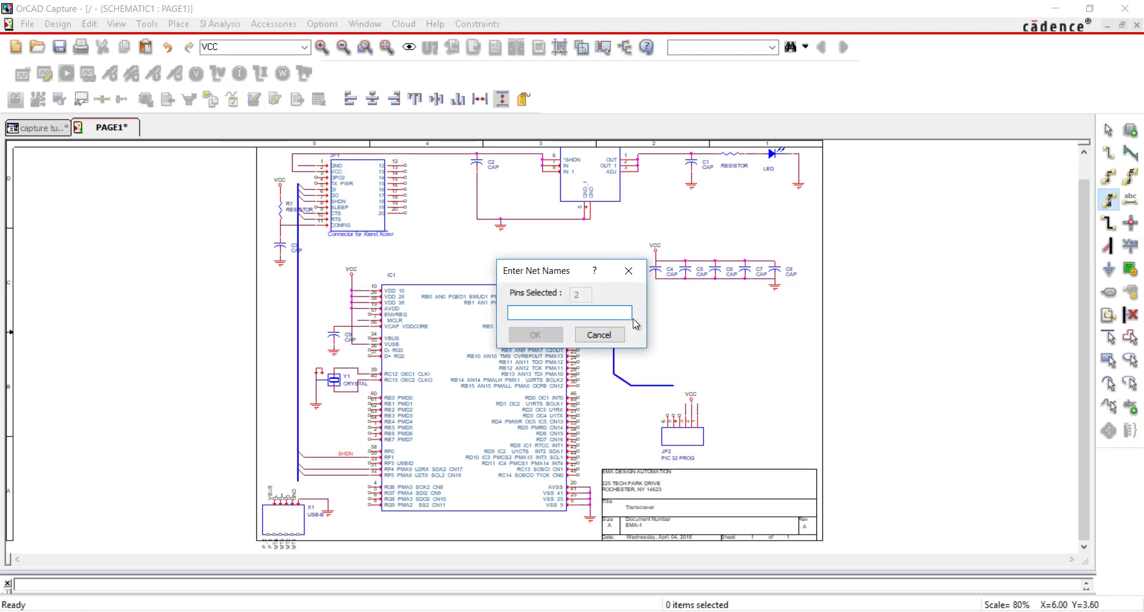
pyautogui.write('PROG[0-1')
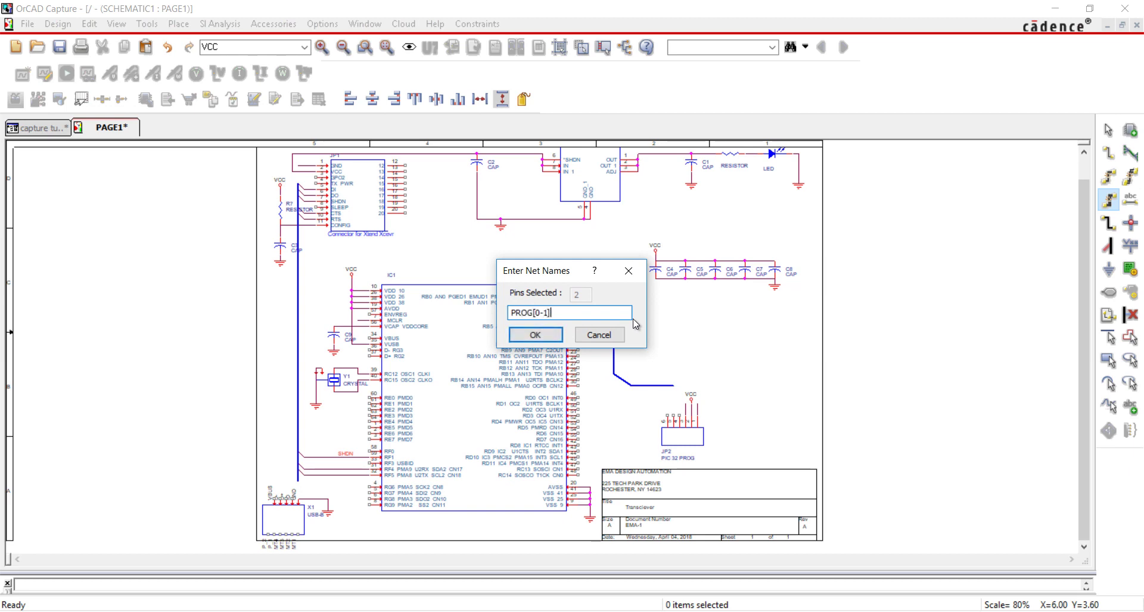
pyautogui.write(']')
pyautogui.click(545, 339)
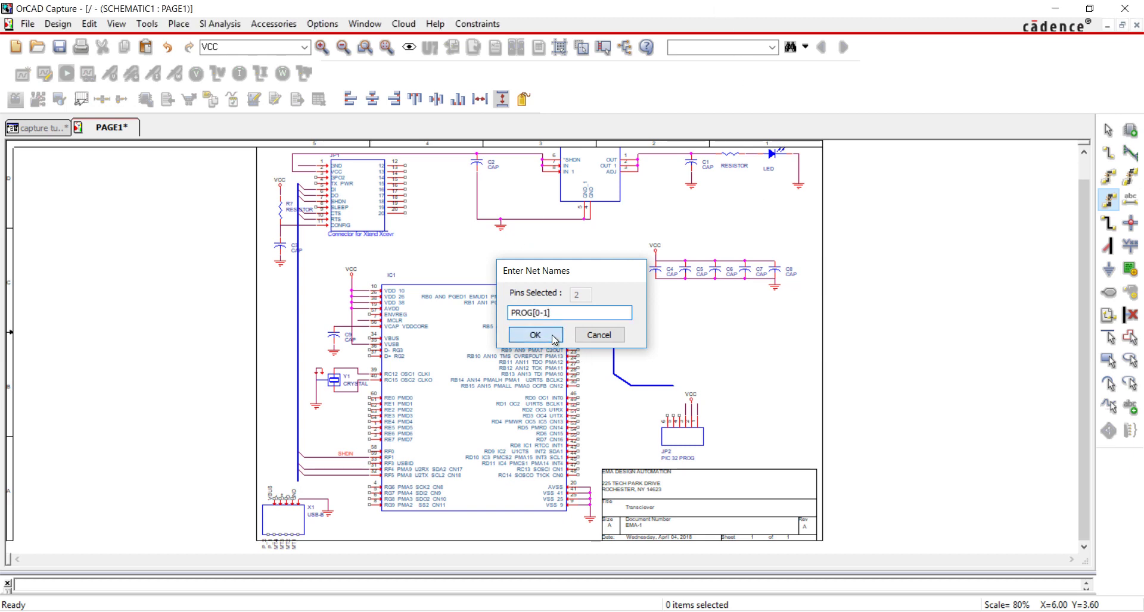
# Step: Auto wire JP2's pins 5 and 4 to the horizontal end of the second bus with net names PROG[0-1]
pyautogui.click(673, 416)
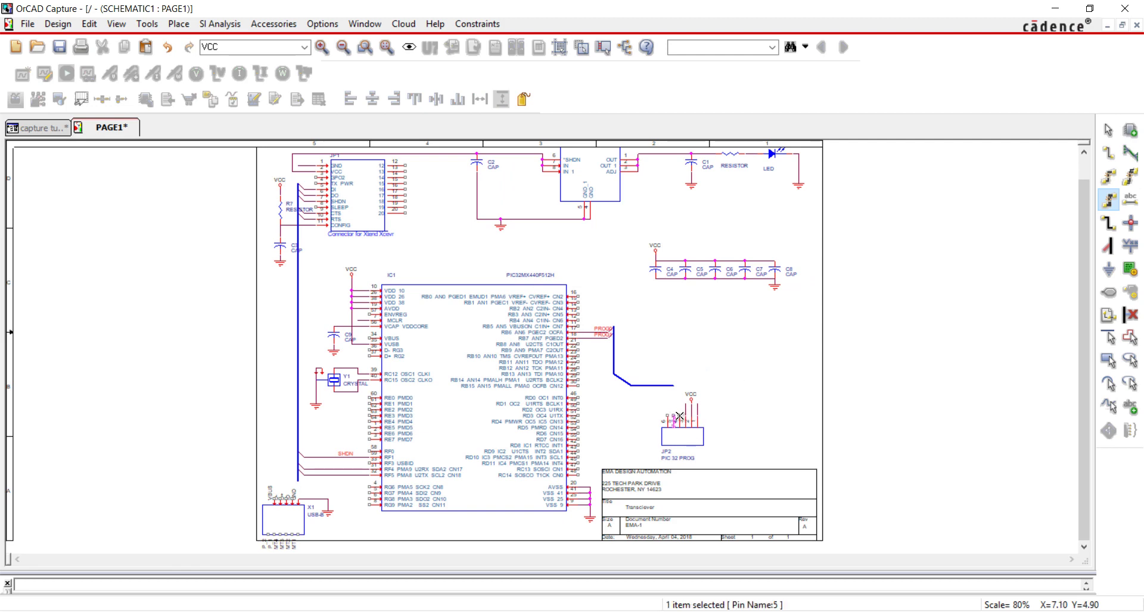
pyautogui.keyDown('ctrl'); pyautogui.click(677, 416); pyautogui.keyUp('ctrl')
pyautogui.click(669, 387)
pyautogui.write('PROG[0-1')
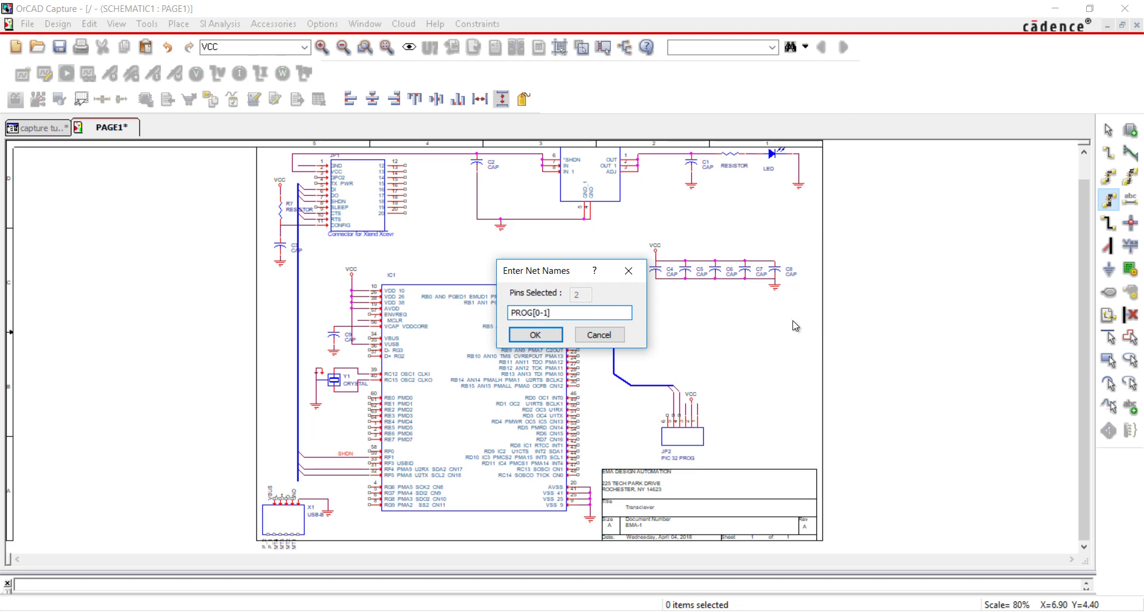
pyautogui.click(535, 335)
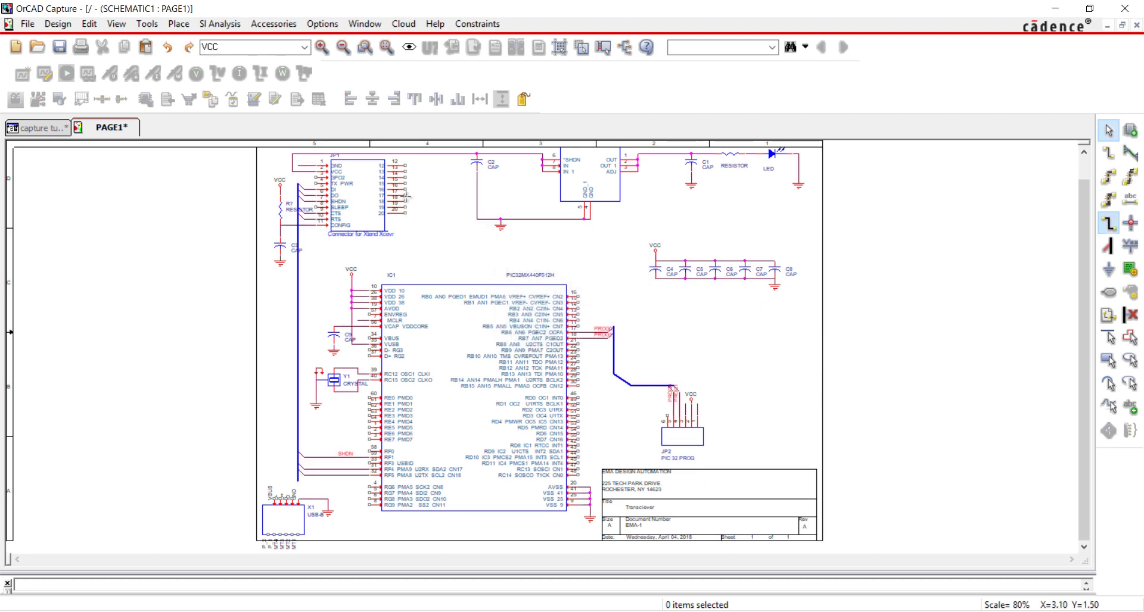
# Step: Draw a bus branching from the long vertical bus, running across above IC1 and down beside its RB pins
pyautogui.click(178, 23)
pyautogui.click(178, 24)
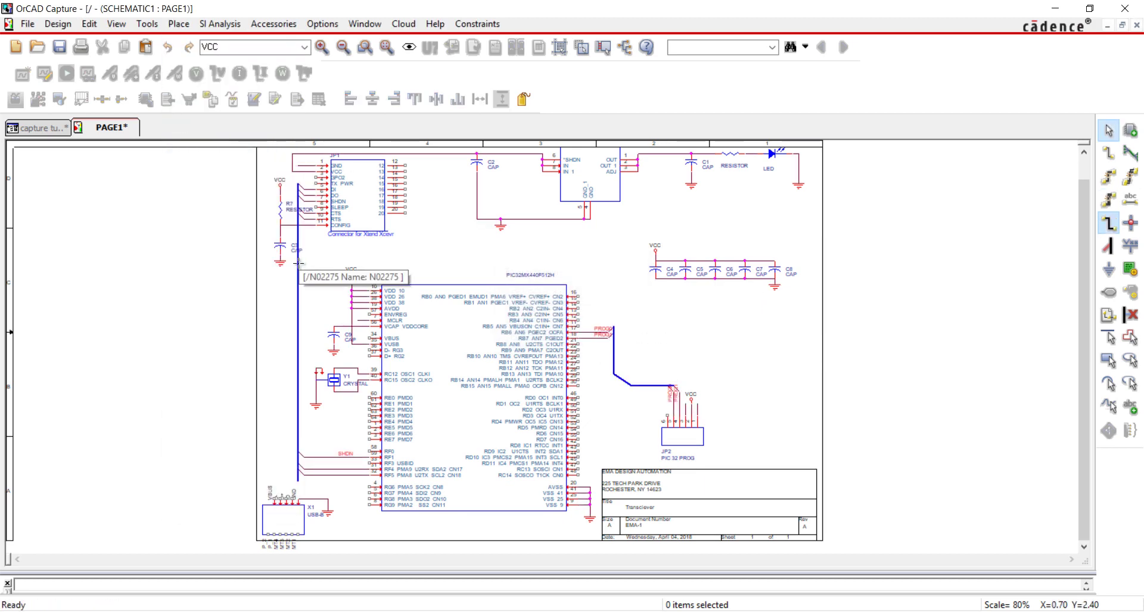
pyautogui.click(609, 333)
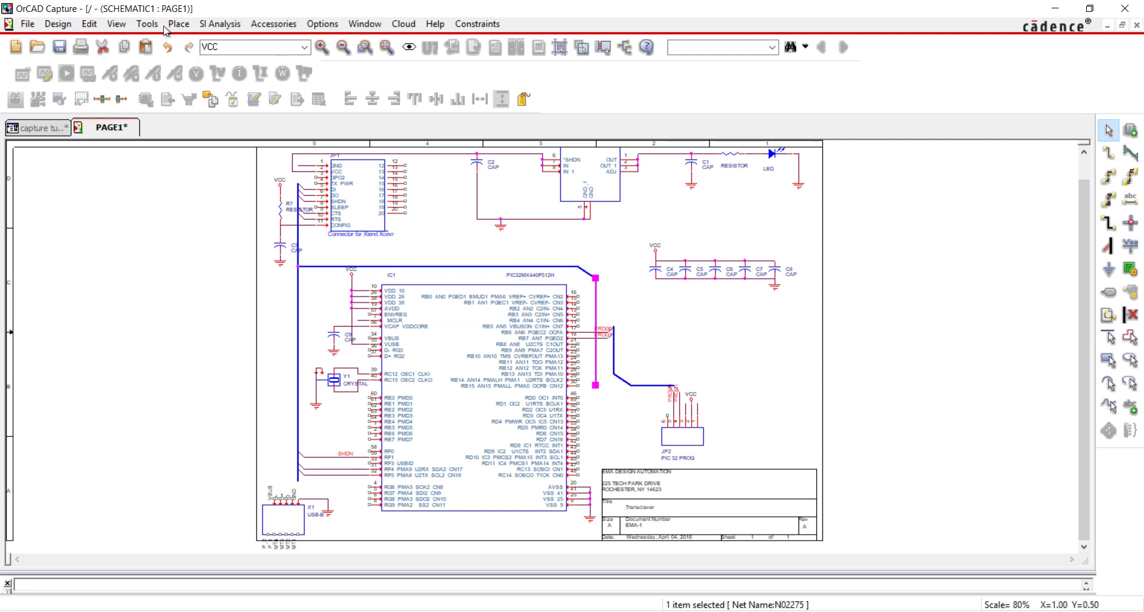
# Step: Auto wire IC1's RB8 and RB14 pins to the new bus branch, entering CTS as the net name
pyautogui.click(177, 24)
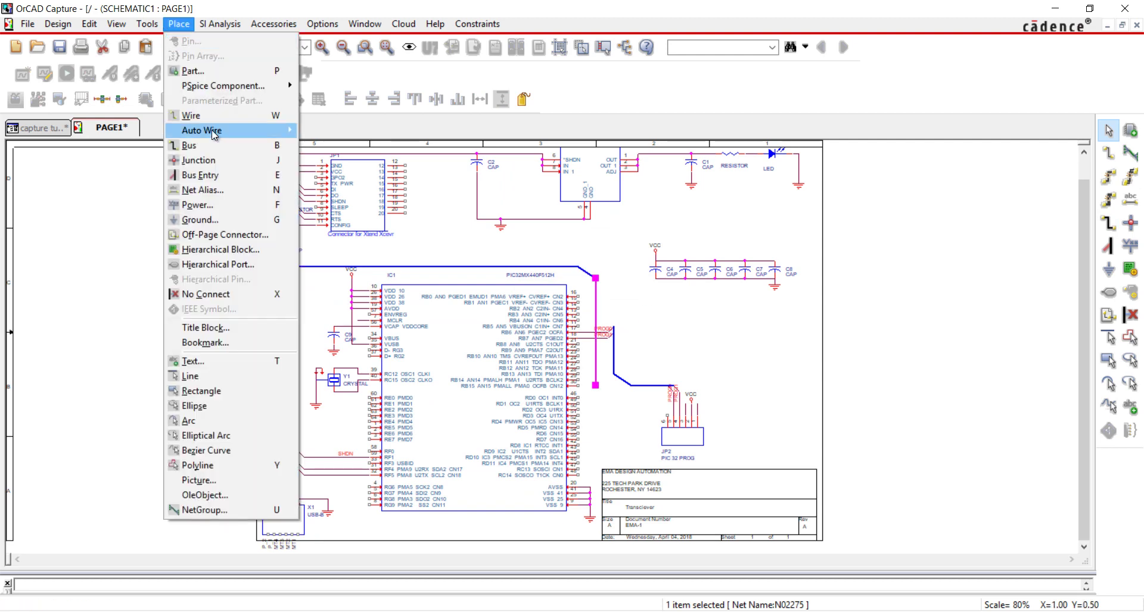
pyautogui.moveTo(204, 133)
pyautogui.click(344, 156)
pyautogui.click(577, 345)
pyautogui.click(576, 380)
pyautogui.click(620, 379)
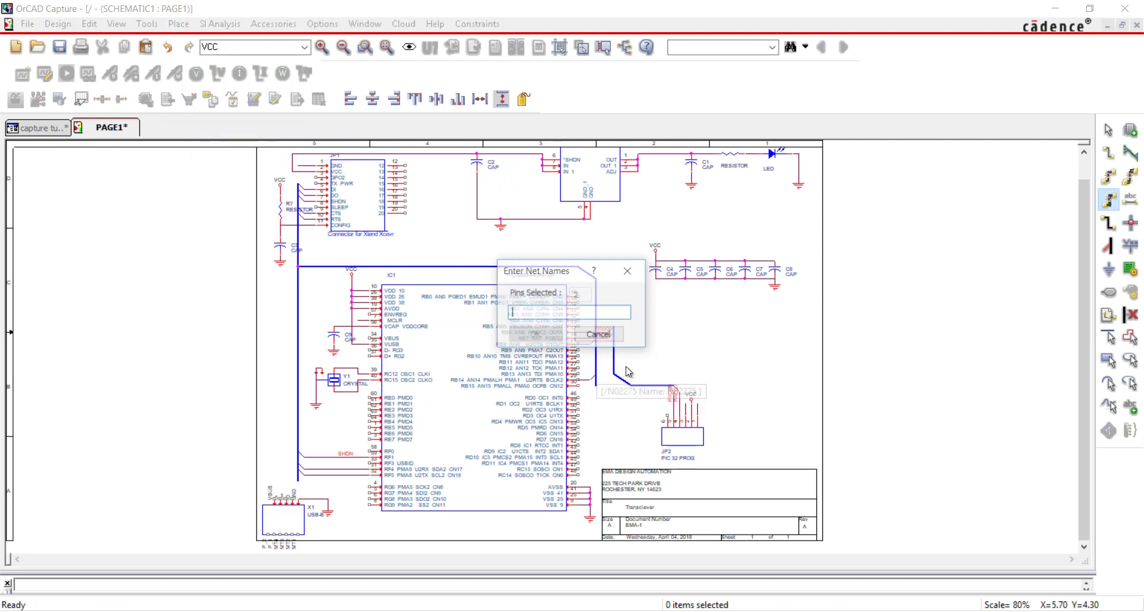
pyautogui.write('CTS')
pyautogui.click(550, 336)
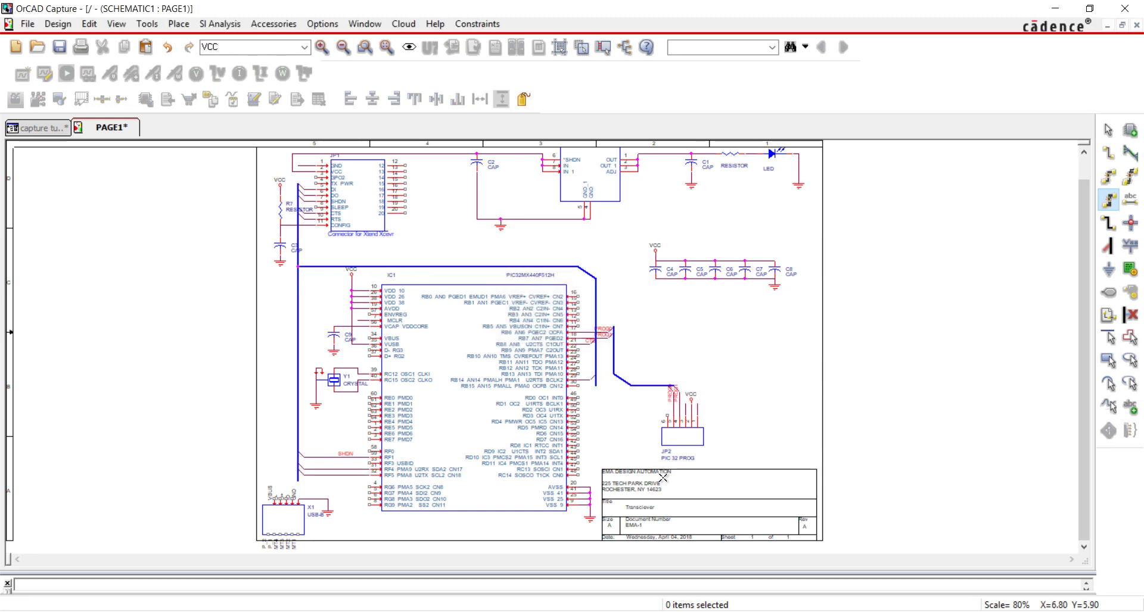
# Step: Draw a bus from just above X1, outward and up around the long vertical bus, ending beside IC1's VBUS and D+/D- pins
pyautogui.click(178, 24)
pyautogui.click(205, 115)
pyautogui.click(286, 468)
pyautogui.click(268, 469)
pyautogui.click(262, 457)
pyautogui.click(262, 380)
pyautogui.click(280, 362)
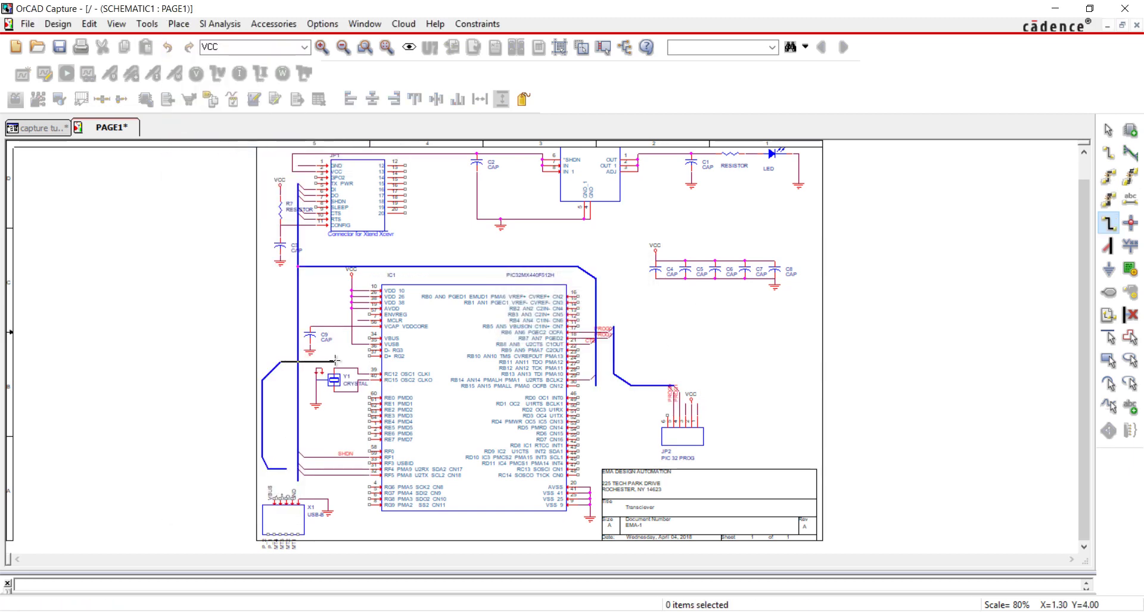
pyautogui.click(332, 361)
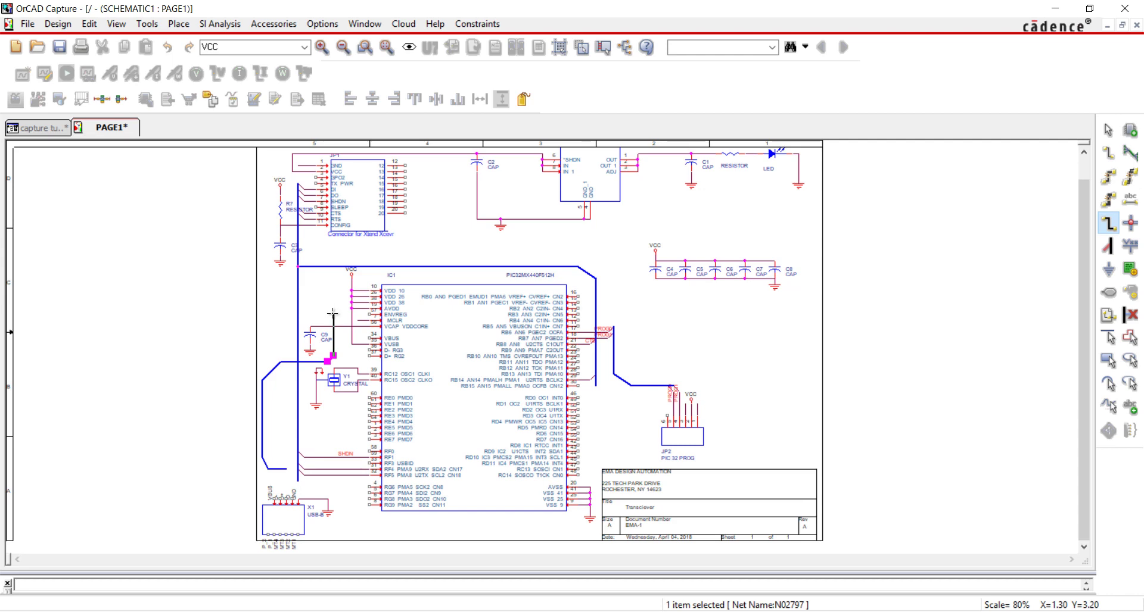
pyautogui.click(332, 313)
pyautogui.press('Escape')
# Step: Auto wire IC1's VBUS, D- and D+ pins to the adjacent bus, entering VBUS as the net name
pyautogui.click(178, 24)
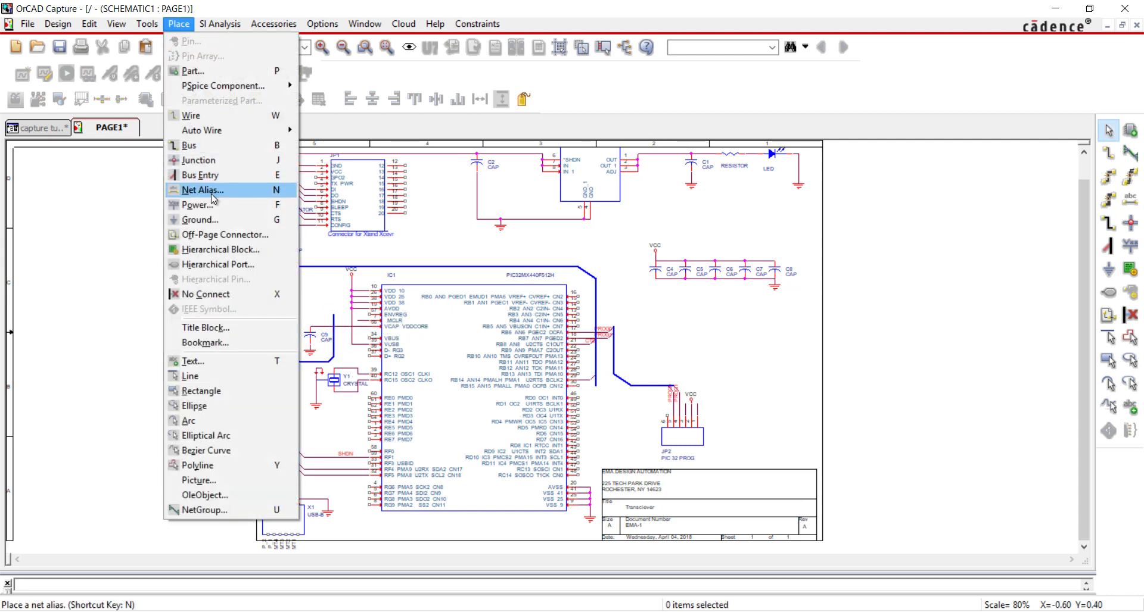
pyautogui.moveTo(202, 130)
pyautogui.click(320, 165)
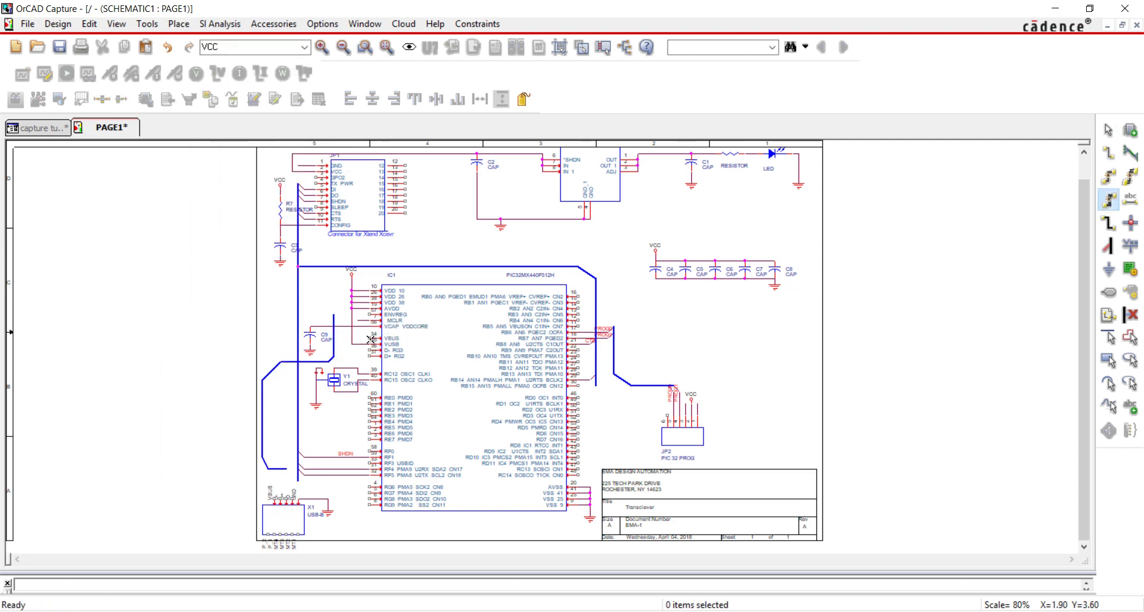
pyautogui.click(370, 338)
pyautogui.click(370, 351)
pyautogui.click(371, 356)
pyautogui.click(333, 349)
pyautogui.click(334, 350)
pyautogui.write('V')
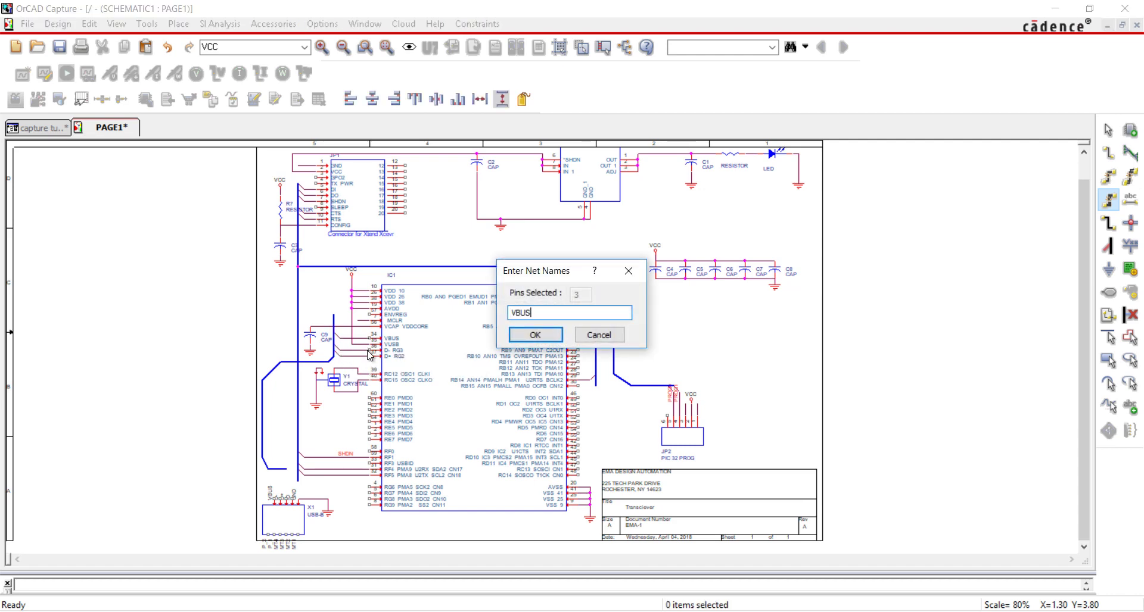
pyautogui.write('BUS')
pyautogui.press('Return')
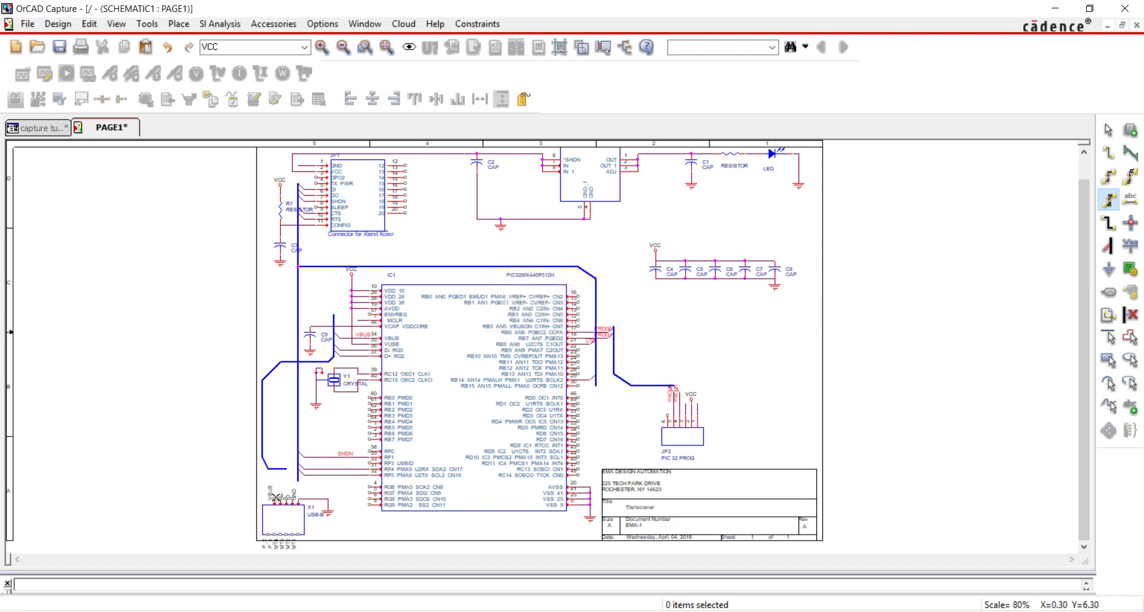
# Step: Auto wire X1's VBUS, D- and D+ pins individually to the bus end above it, naming the data nets D- and D+
pyautogui.click(275, 475)
pyautogui.click(276, 469)
pyautogui.write('D-')
pyautogui.press('Return')
pyautogui.click(279, 471)
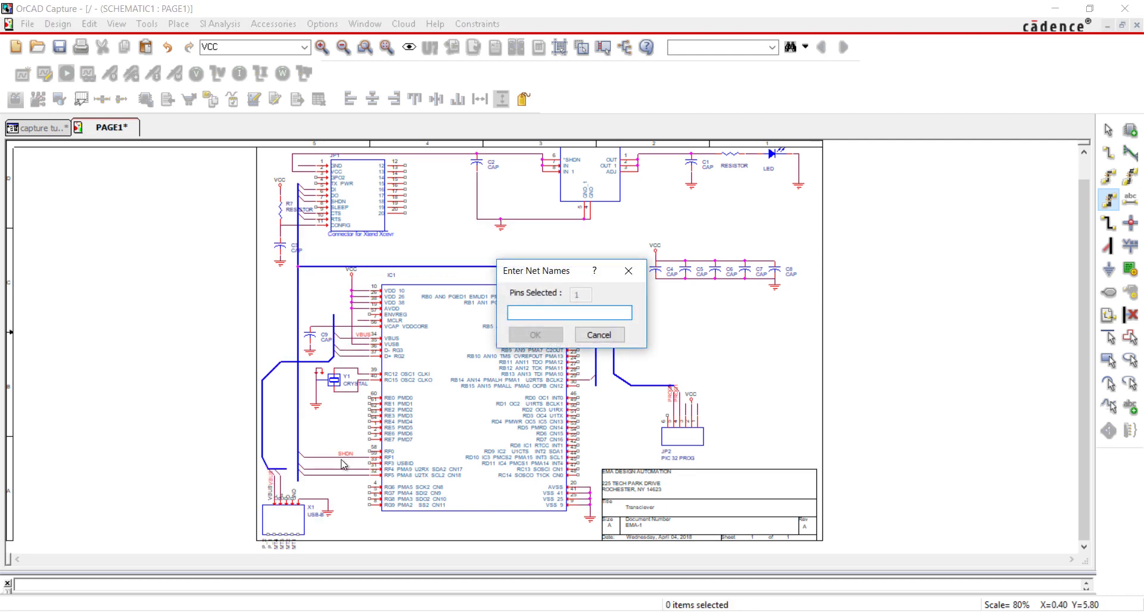
pyautogui.write('D-')
pyautogui.press('Return')
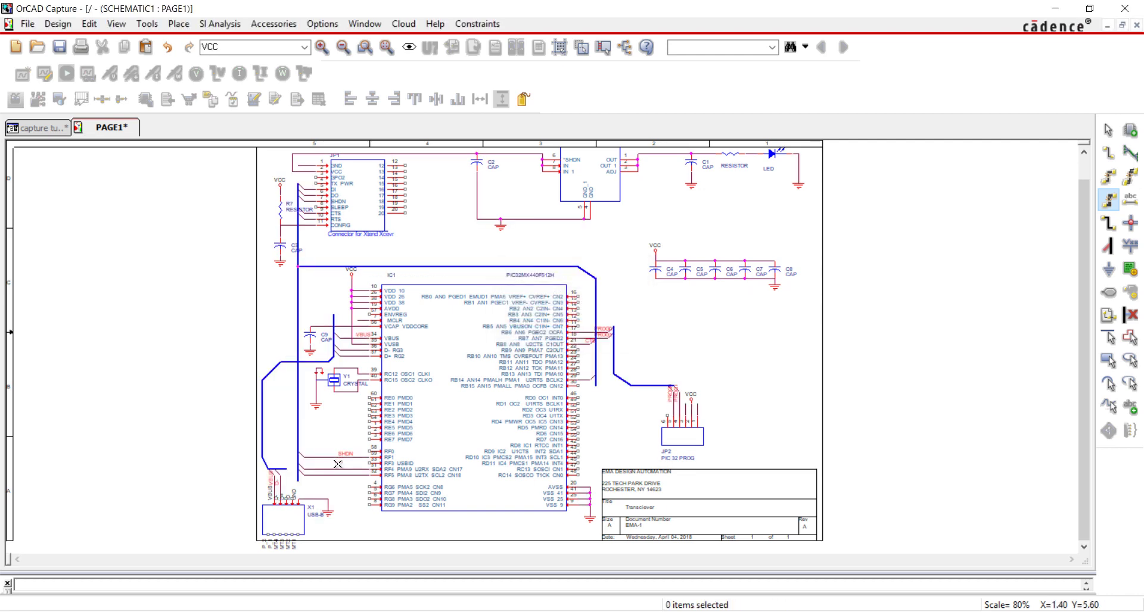
pyautogui.click(286, 499)
pyautogui.click(287, 469)
pyautogui.write('D+')
pyautogui.press('Return')
pyautogui.press('Escape')
# Step: Place no-connect markers on JP1's unused pins, including GPO2, TX_PWR and pins 12 to 20, and on JP2's pin 6
pyautogui.click(179, 24)
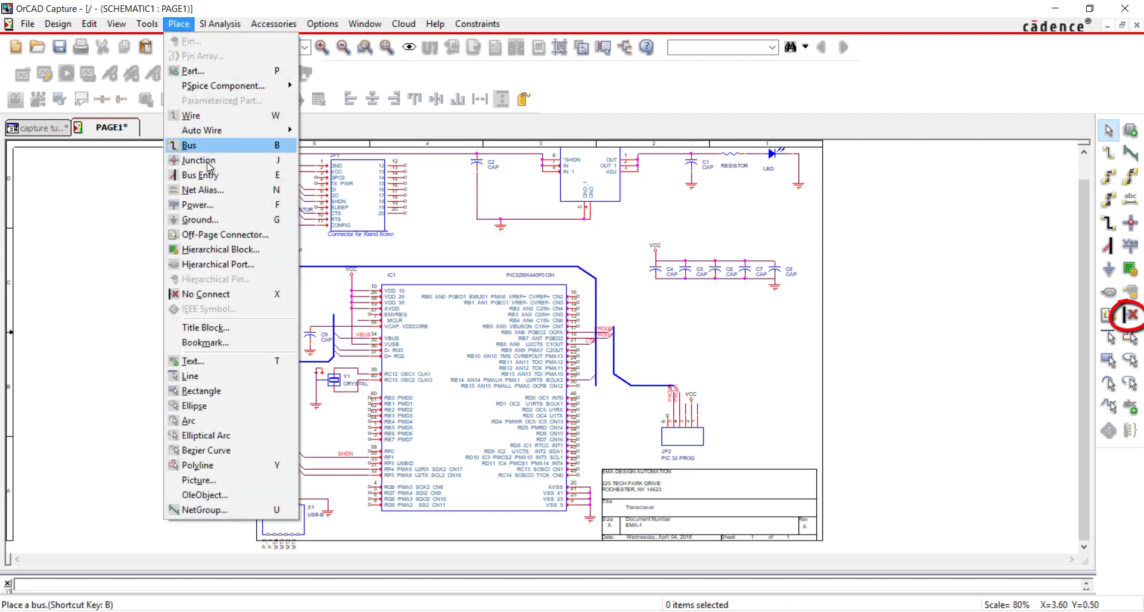
pyautogui.click(206, 295)
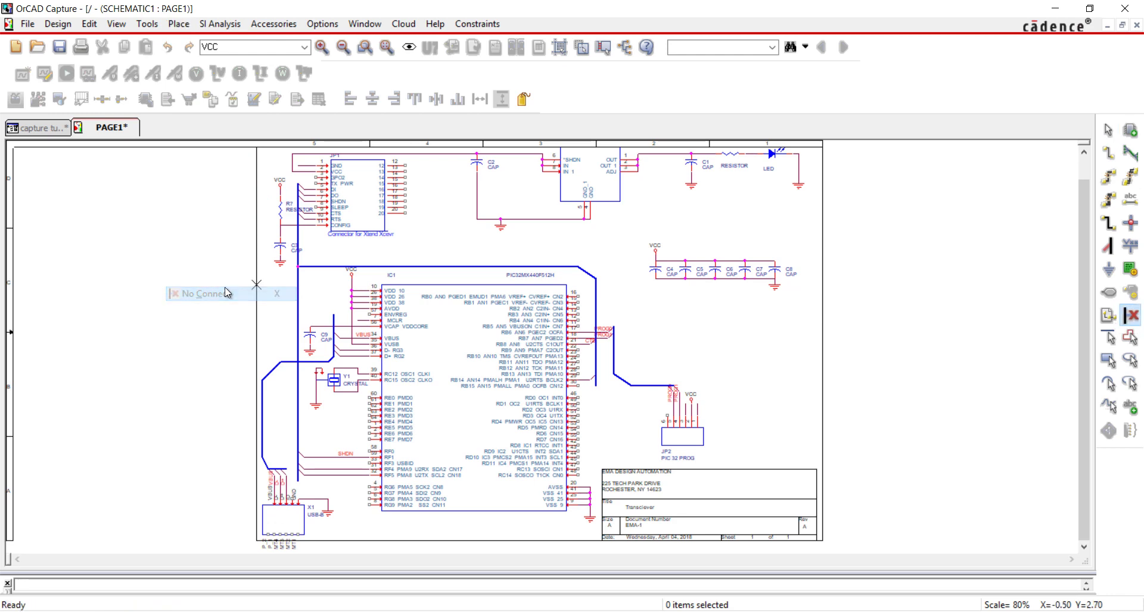
pyautogui.click(315, 179)
pyautogui.click(315, 184)
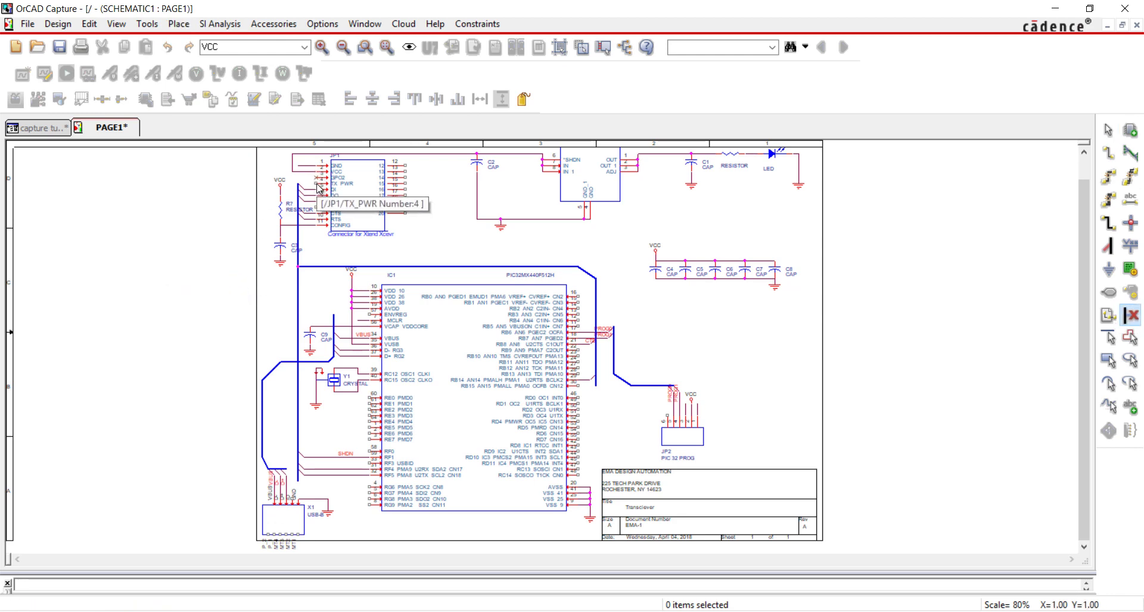
pyautogui.click(405, 165)
pyautogui.click(405, 172)
pyautogui.click(405, 178)
pyautogui.click(405, 186)
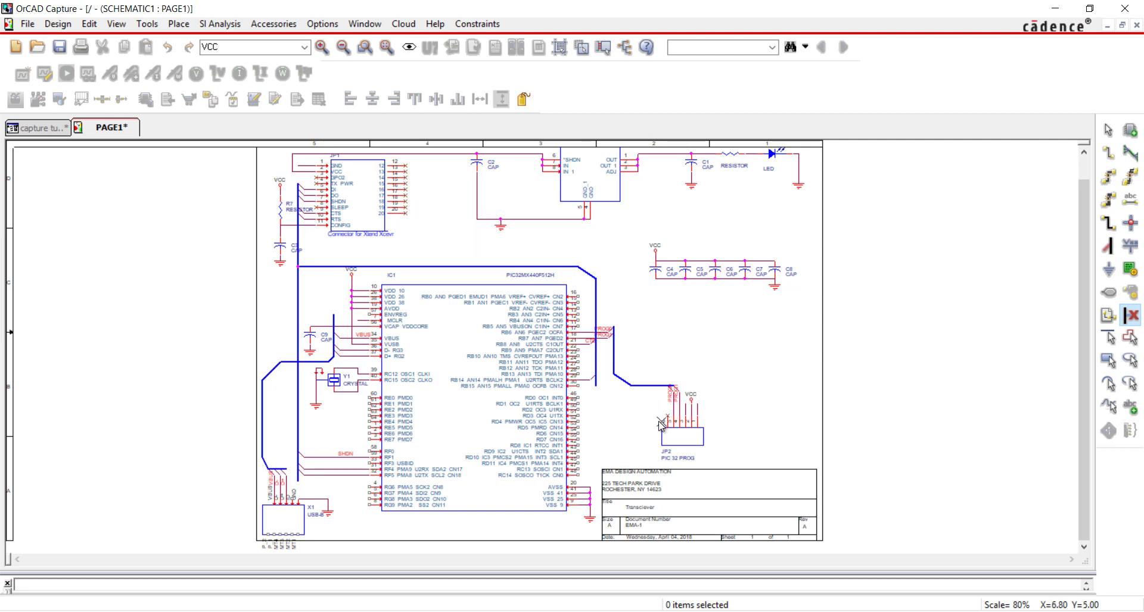
# Step: Place no-connect markers on IC1's unused pins and end the placement
pyautogui.click(578, 385)
pyautogui.click(578, 303)
pyautogui.rightClick(771, 341)
pyautogui.click(792, 351)
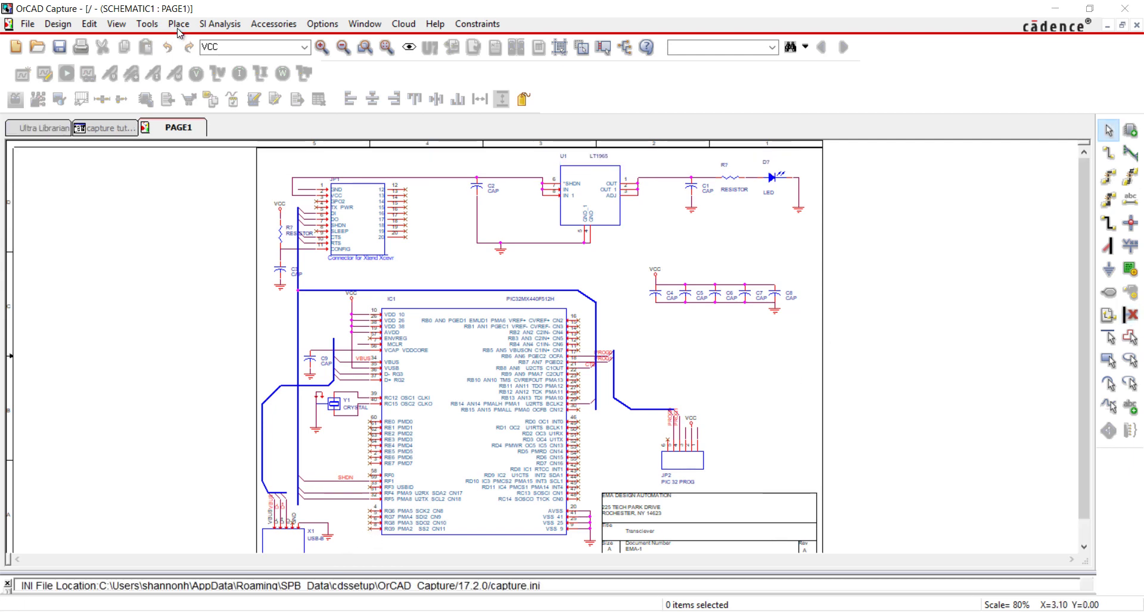
# Step: Draw a wire from the supply line's corner above JP1, outward and down to the bus that leads to X1
pyautogui.click(179, 24)
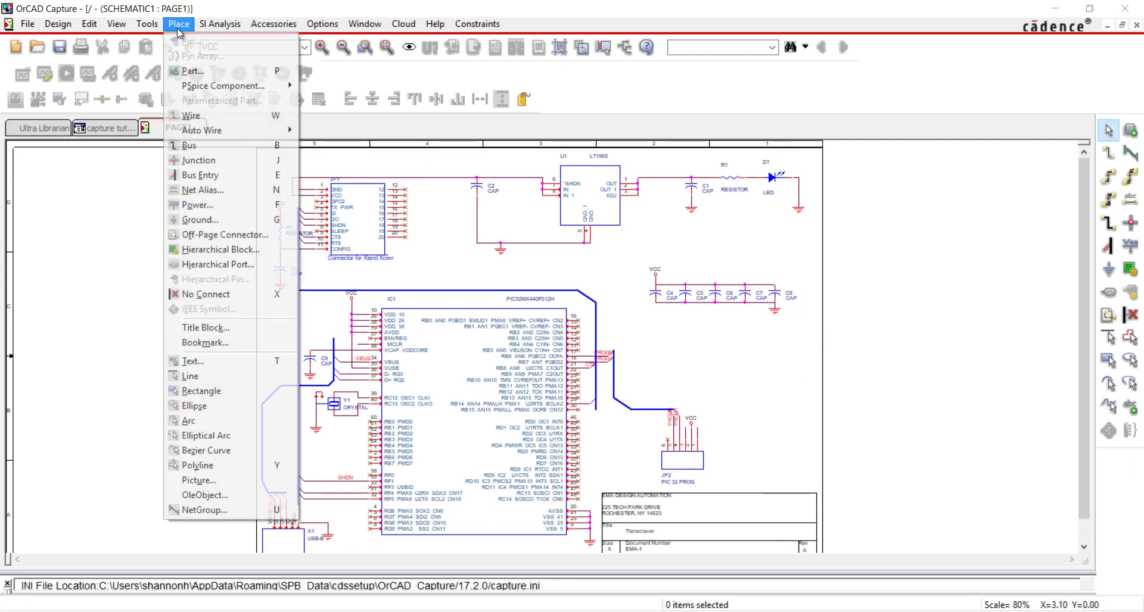
pyautogui.click(185, 145)
pyautogui.click(296, 180)
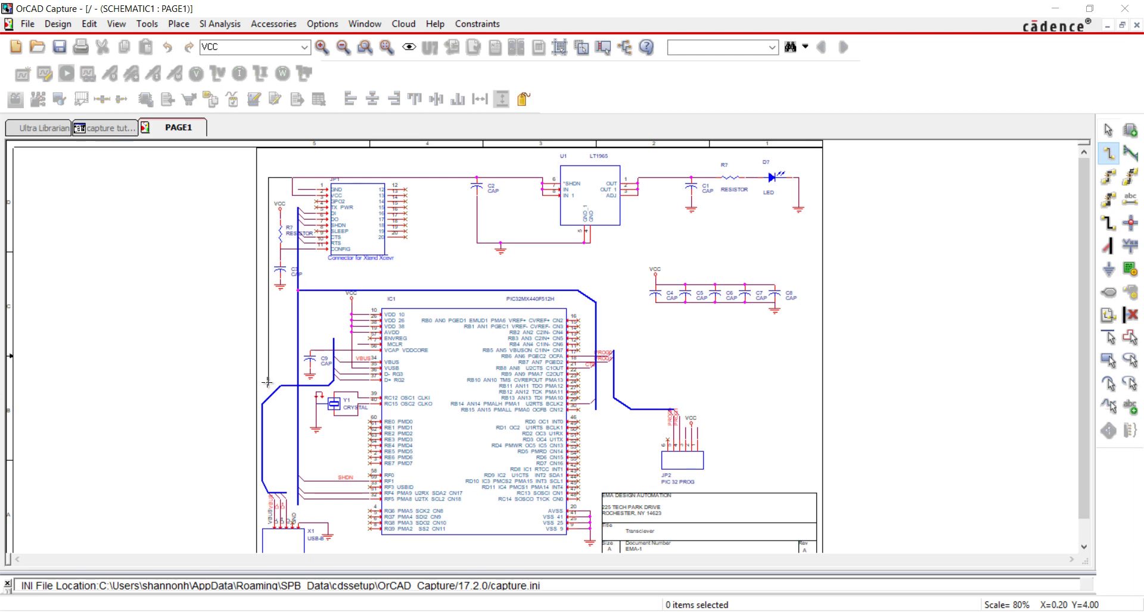
pyautogui.click(267, 382)
pyautogui.rightClick(267, 382)
pyautogui.click(291, 393)
# Step: Place a bus entry joining the new supply wire's lower end to the X1 bus
pyautogui.click(178, 23)
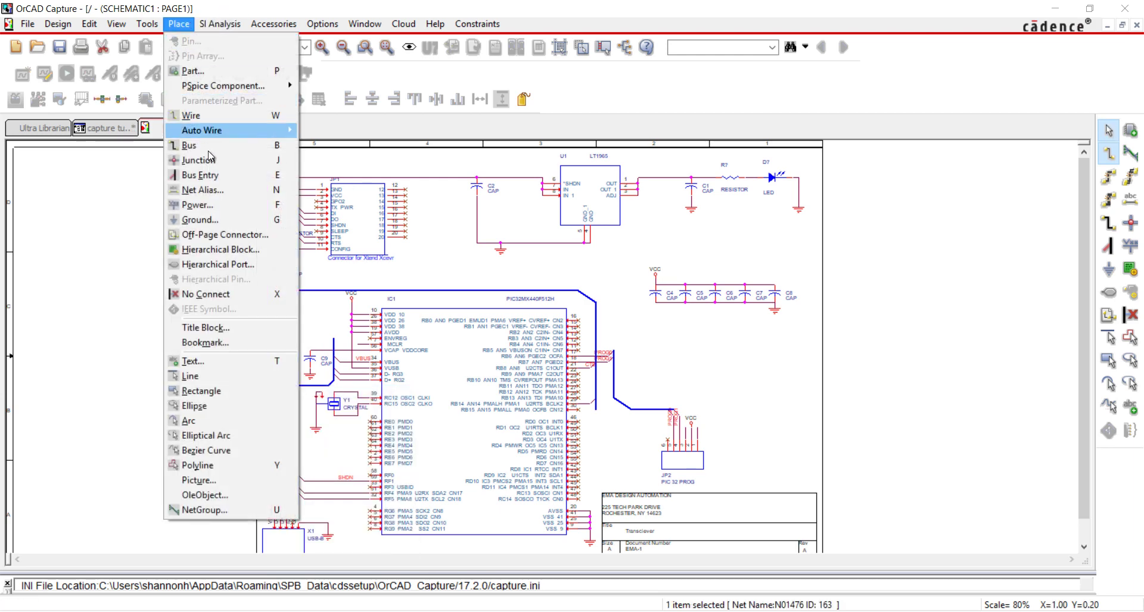
pyautogui.click(200, 175)
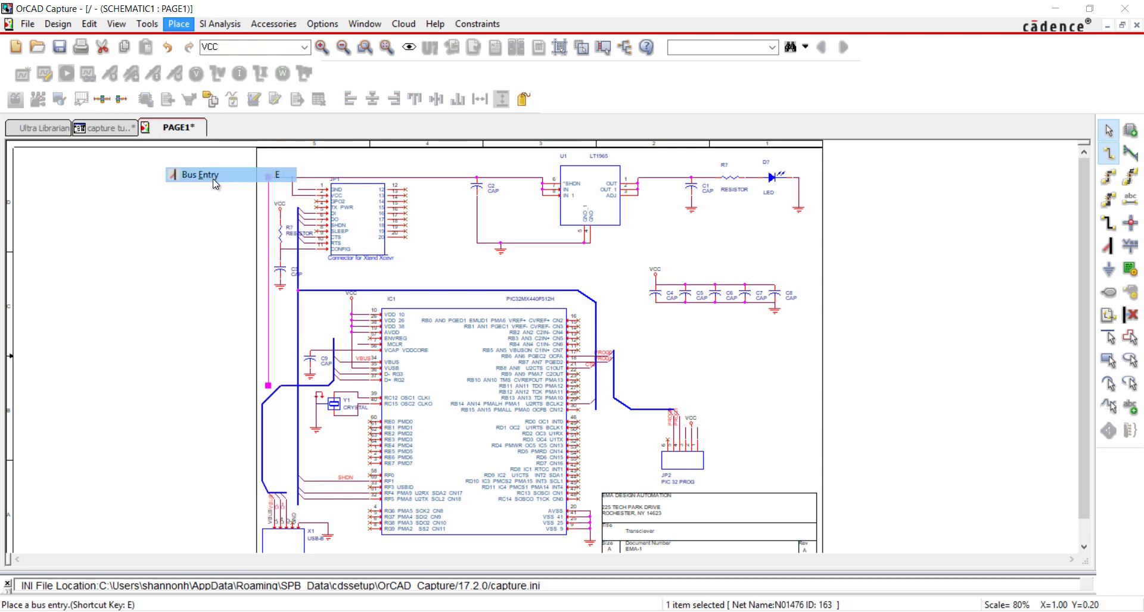
pyautogui.click(272, 390)
pyautogui.rightClick(277, 351)
pyautogui.click(293, 361)
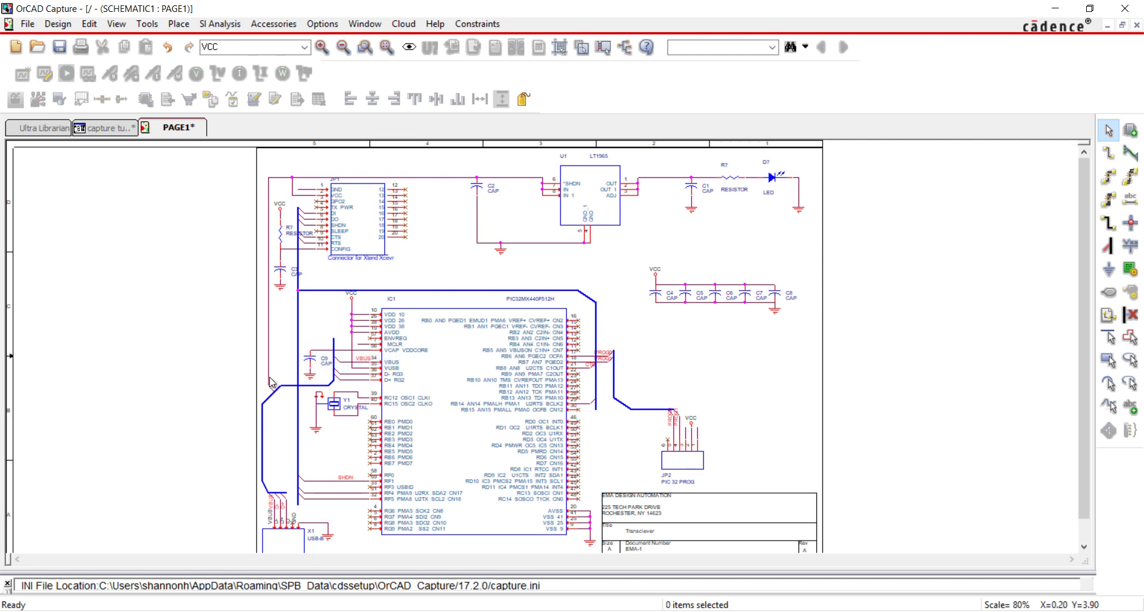